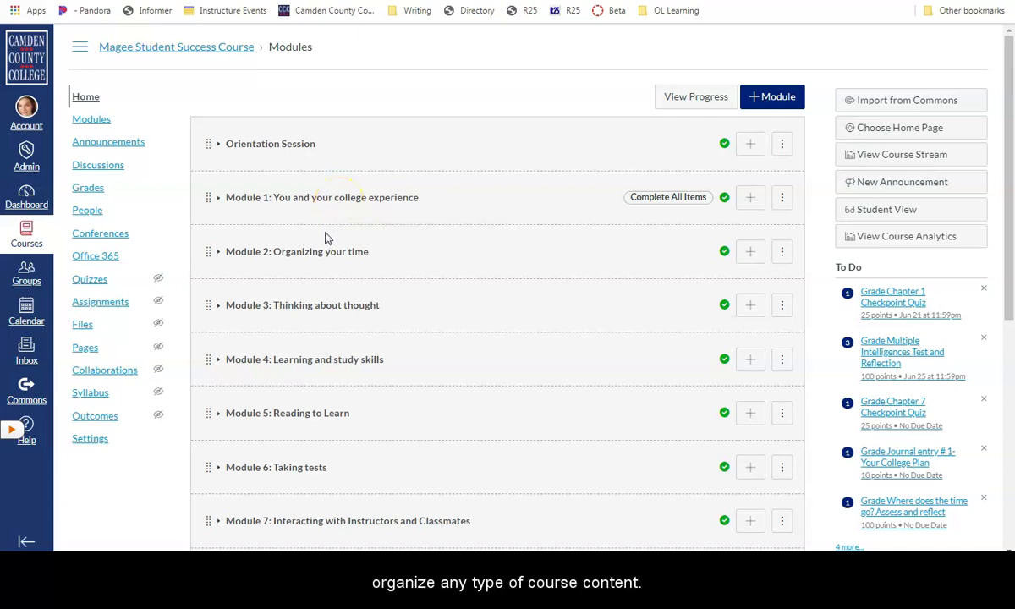
- Expand Module 2: Organizing your time and scroll through its readings, assignments, quiz and discussions
click(217, 253)
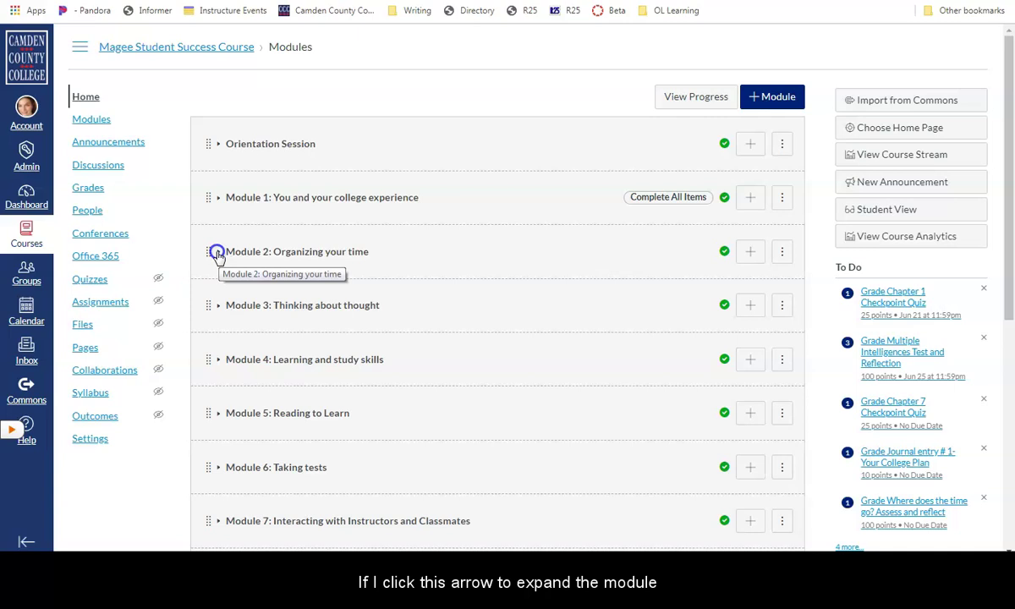
click(217, 252)
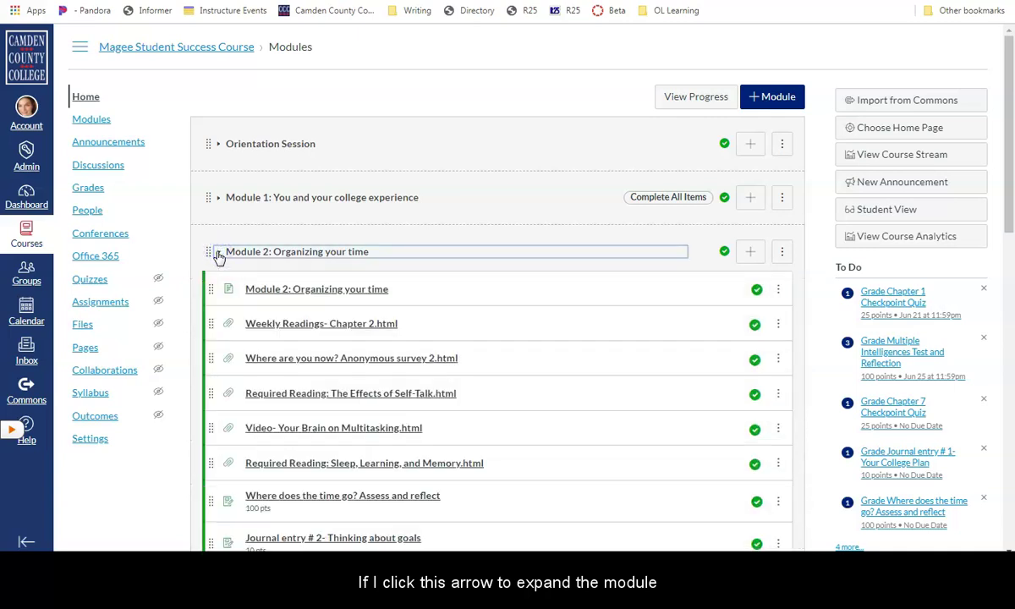
scroll(299, 254, down, 1)
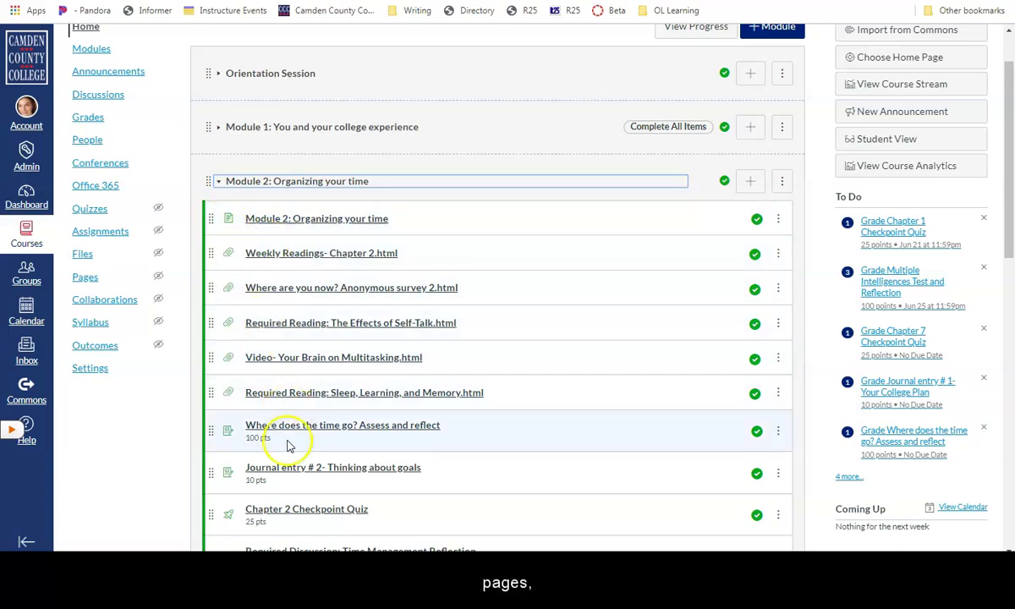
scroll(279, 516, down, 1)
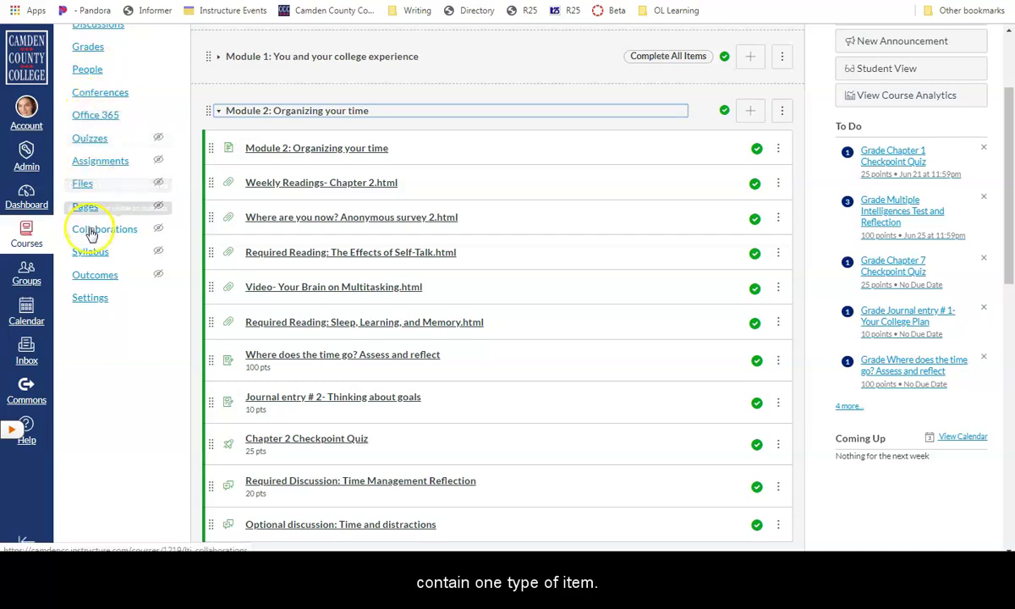
scroll(91, 231, up, 2)
- Open the course Files page showing folders and documents like Academic Honesty Statement.docx
click(87, 348)
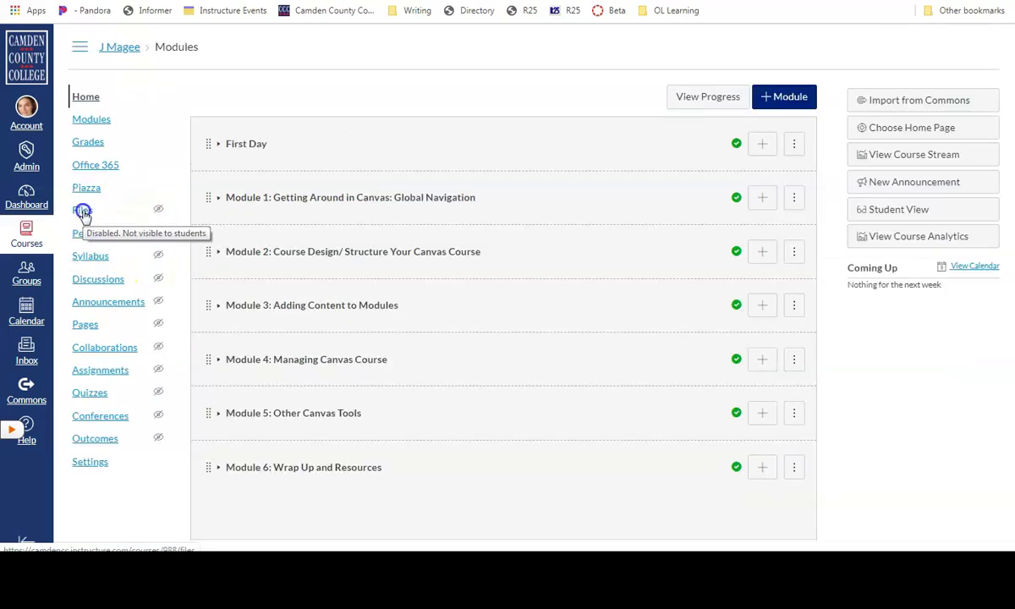
click(84, 210)
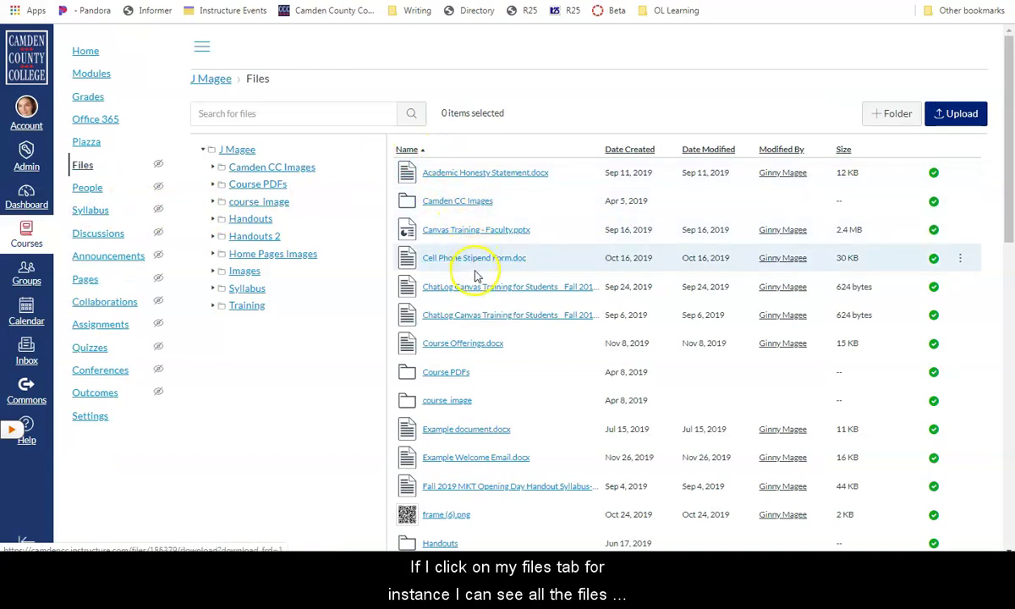
- Scroll through the course files list and return to the Modules page with all modules collapsed
scroll(476, 275, down, 2)
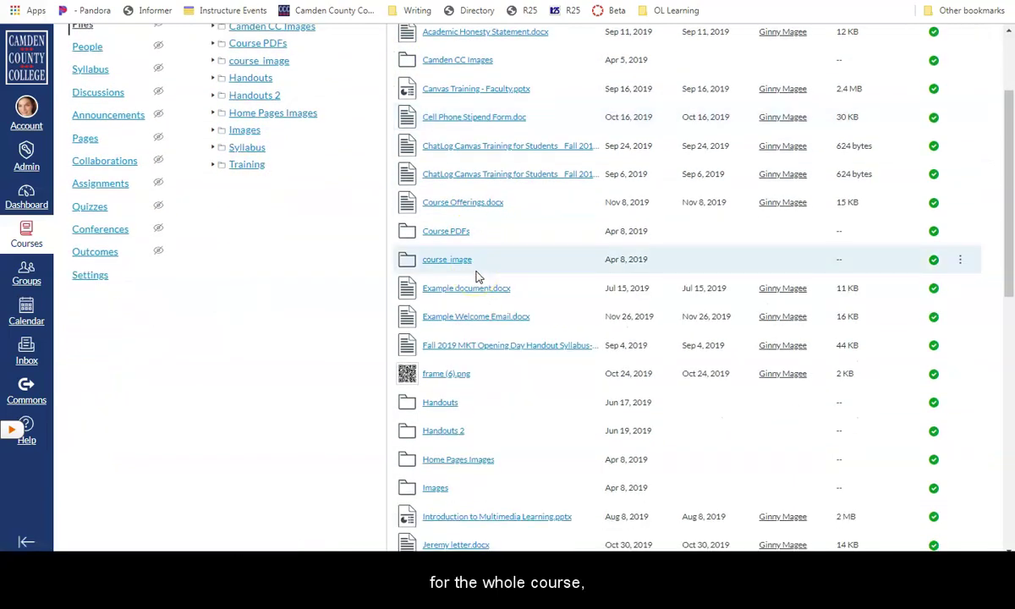
scroll(478, 271, down, 3)
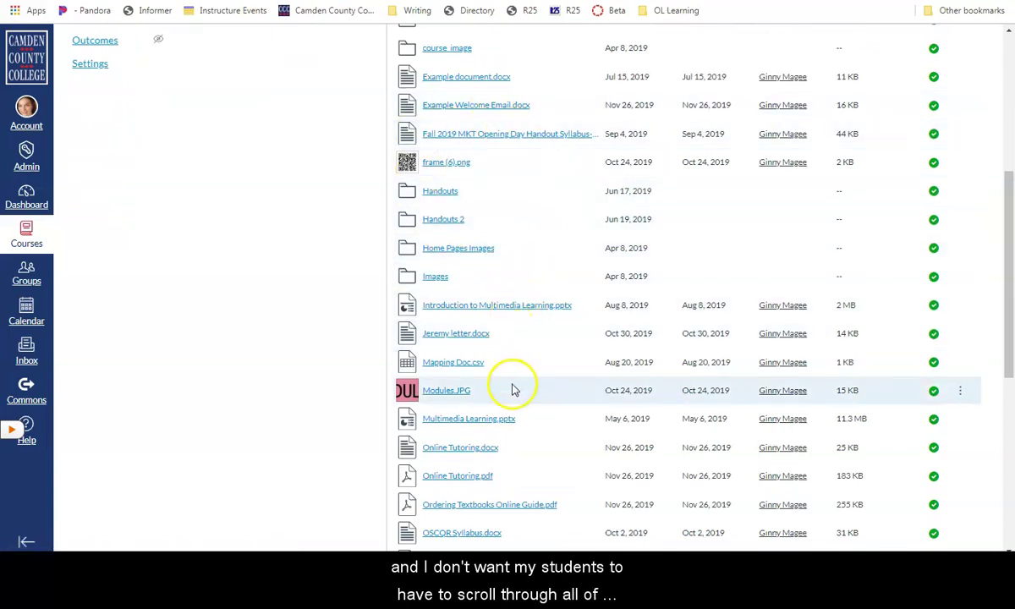
scroll(508, 391, down, 3)
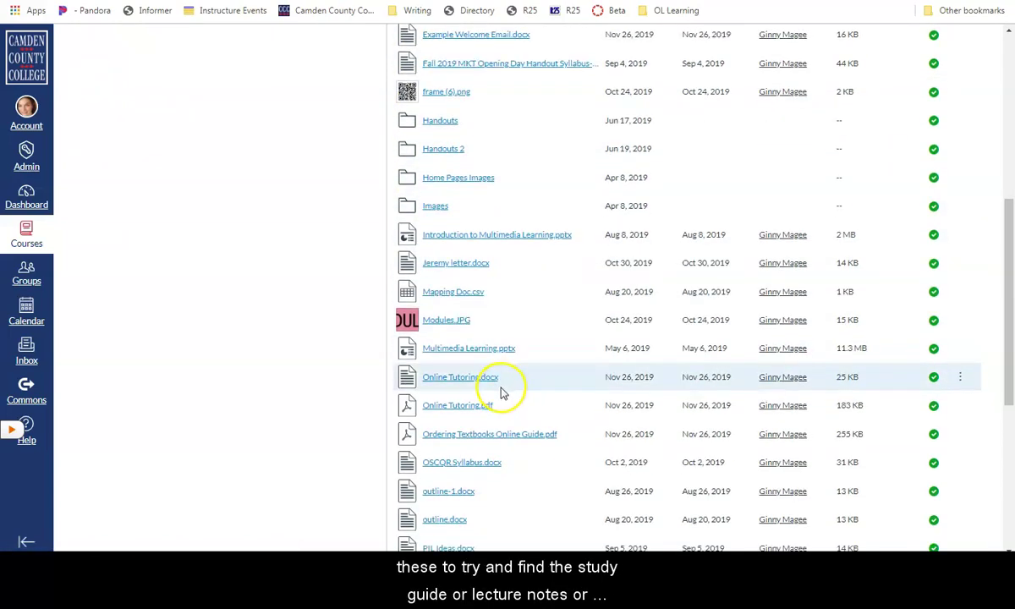
scroll(498, 394, down, 1)
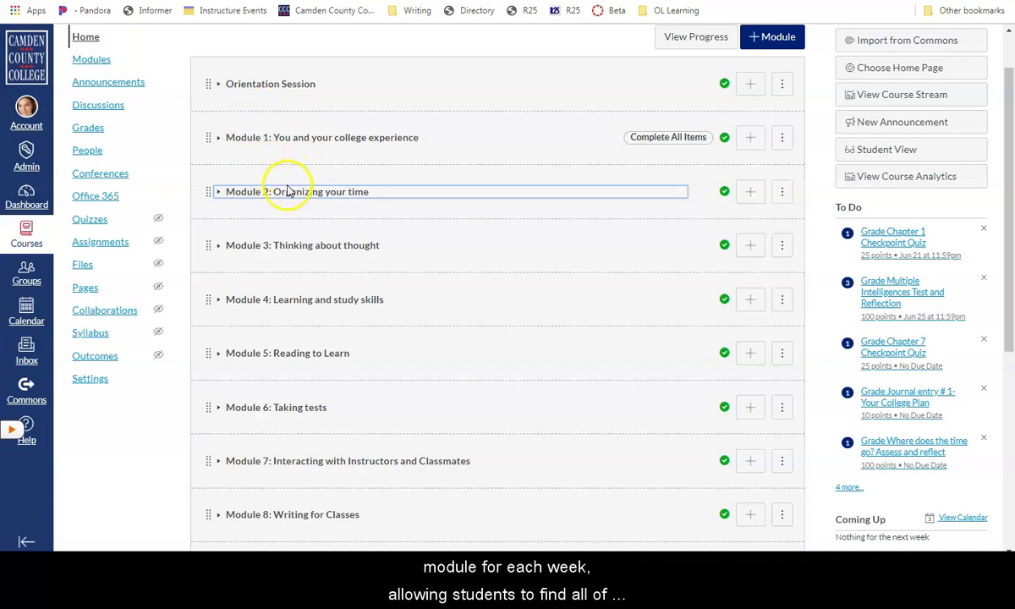
- Expand Module 3 to preview its items, then open a different course from the Dashboard
drag(238, 244, 218, 251)
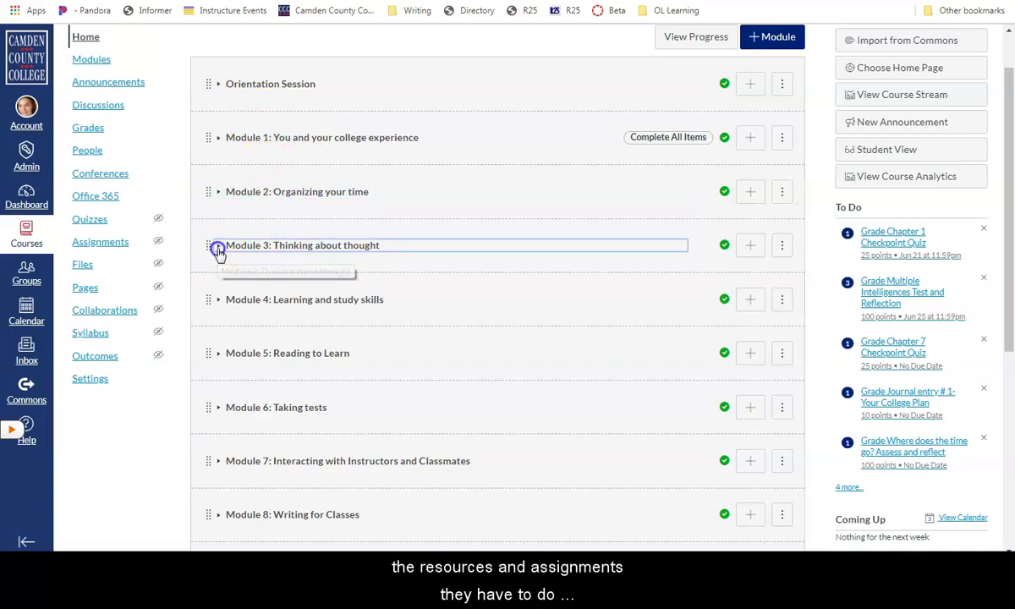
click(218, 248)
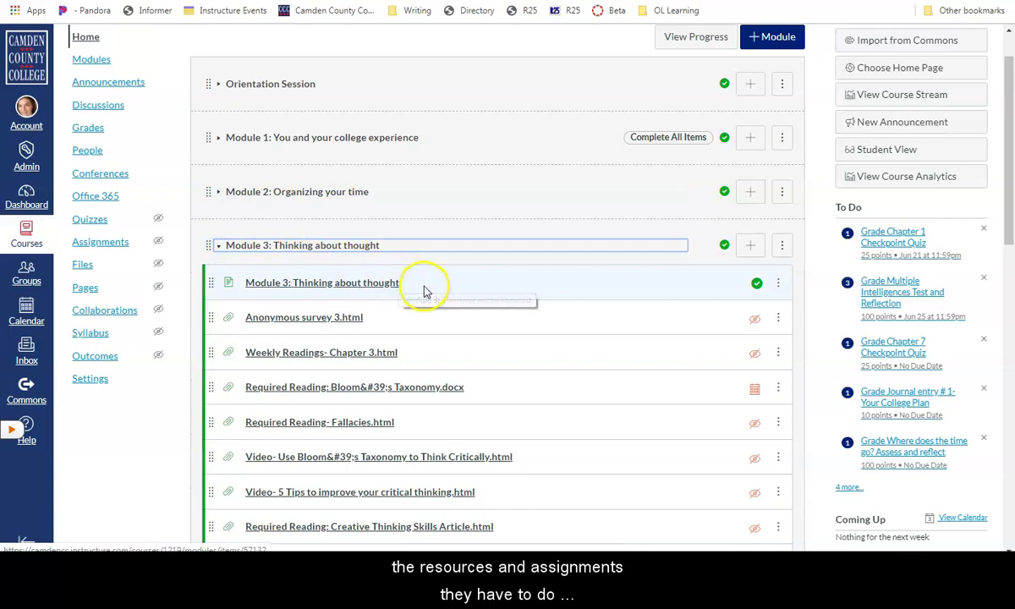
scroll(425, 292, down, 1)
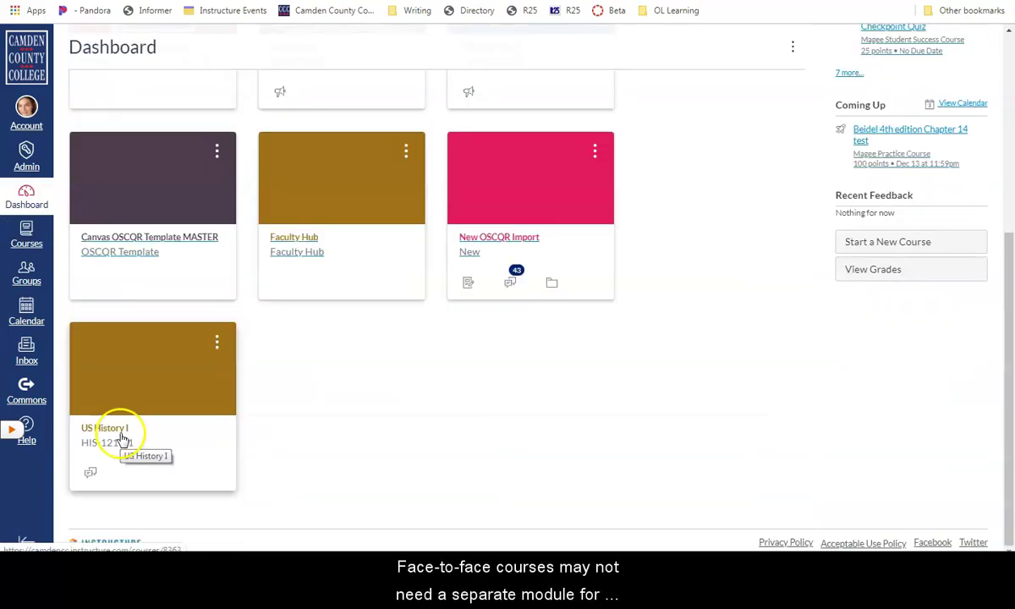
click(119, 432)
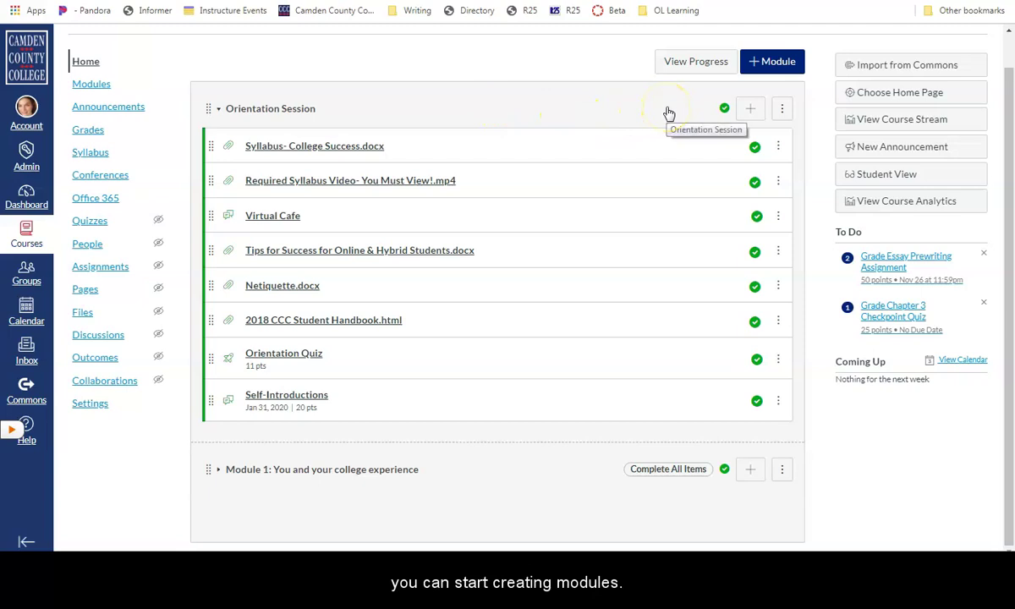
- Create 'Module 2: Organizing Your Time' with Lock until set to February 17, 2020
click(100, 87)
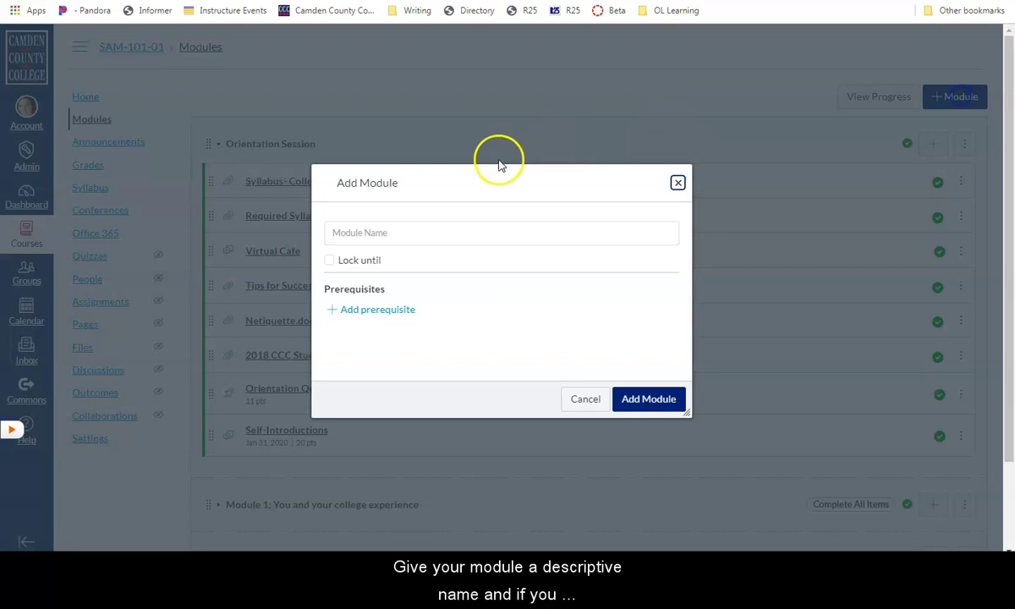
click(352, 233)
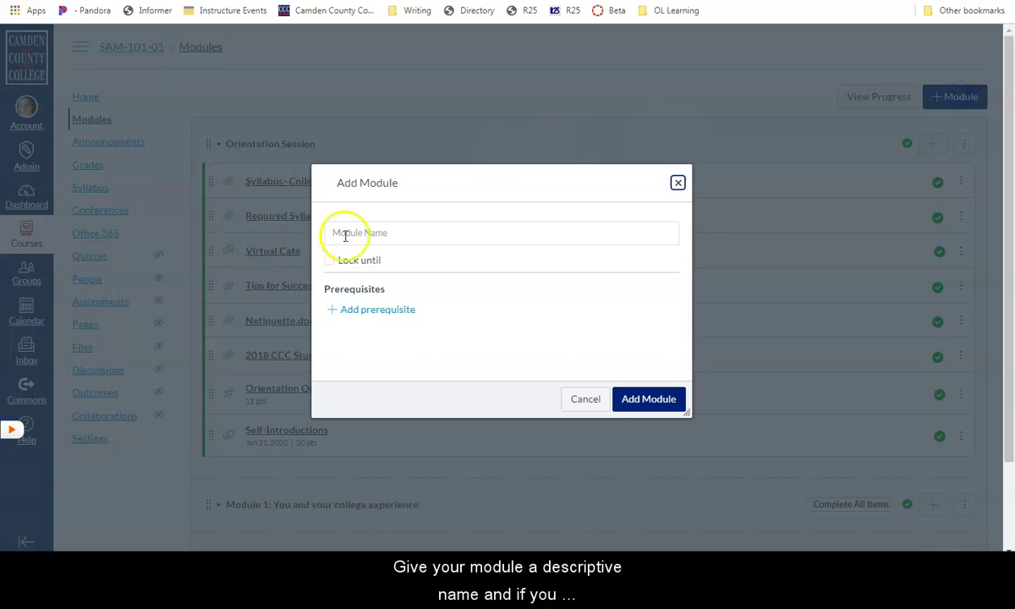
text(Module 2: Organizing Your Time)
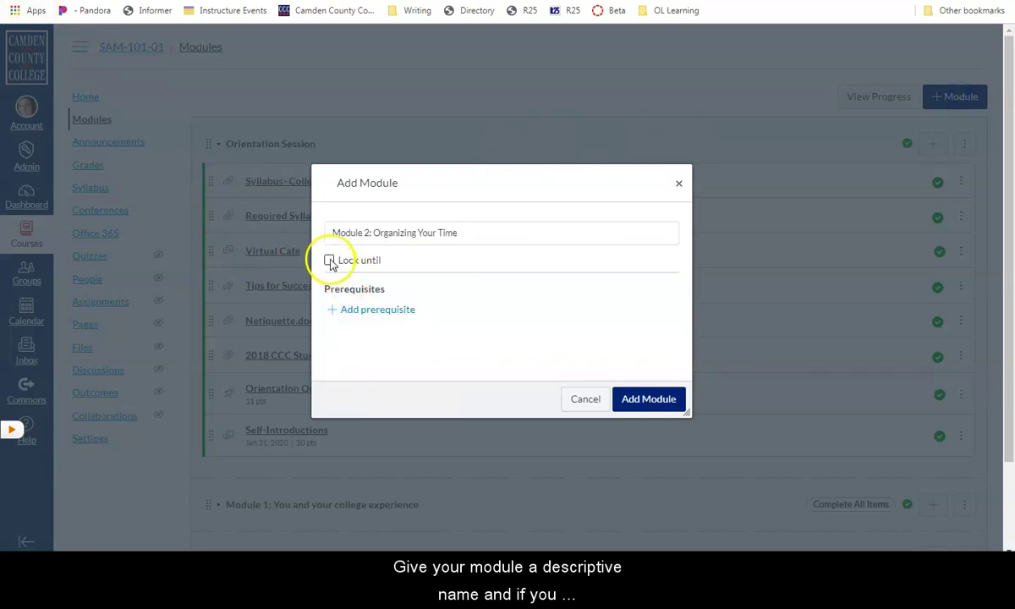
click(330, 260)
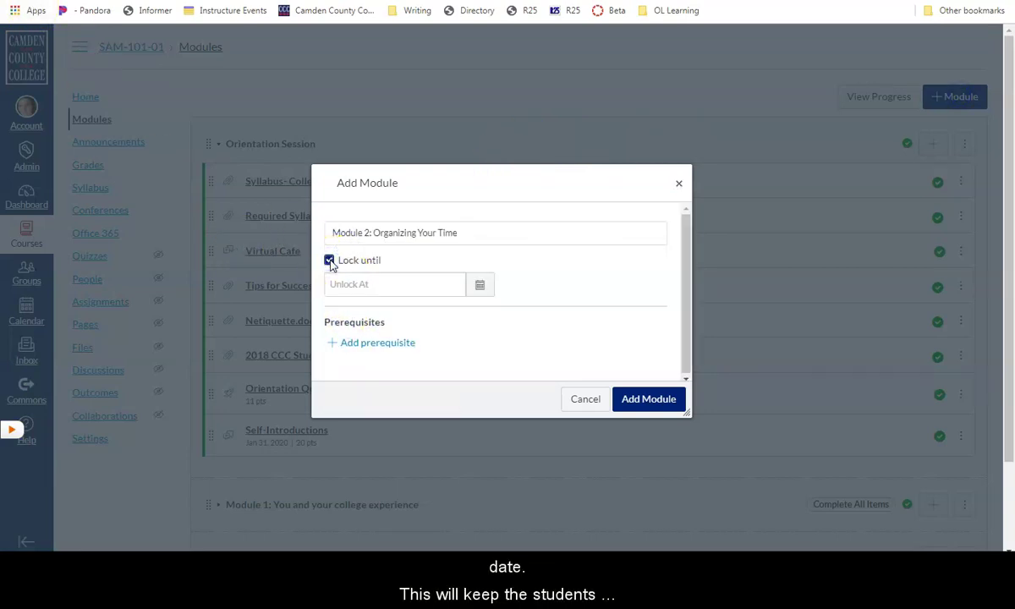
click(482, 287)
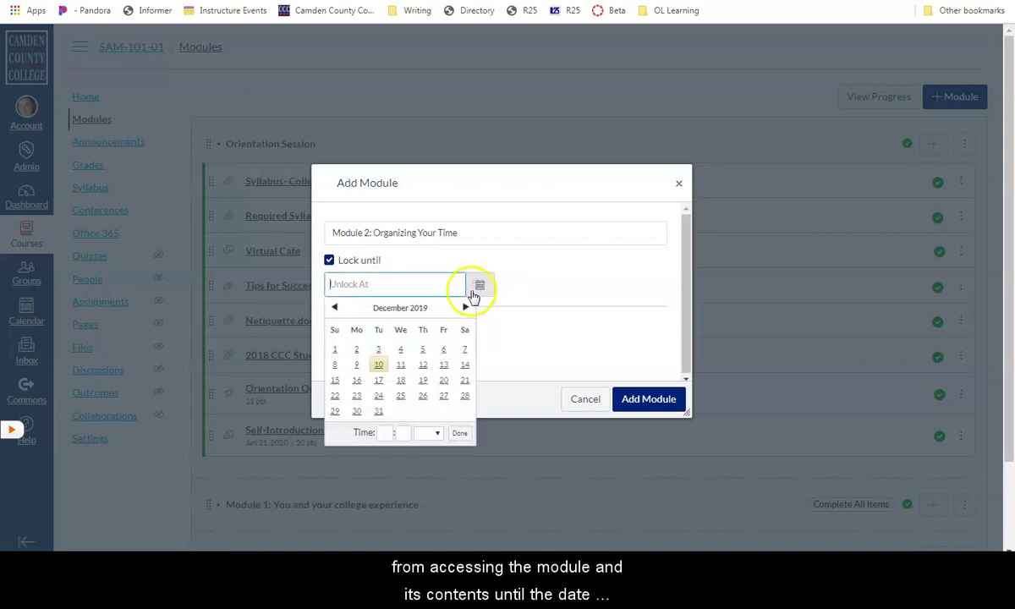
click(465, 306)
click(466, 306)
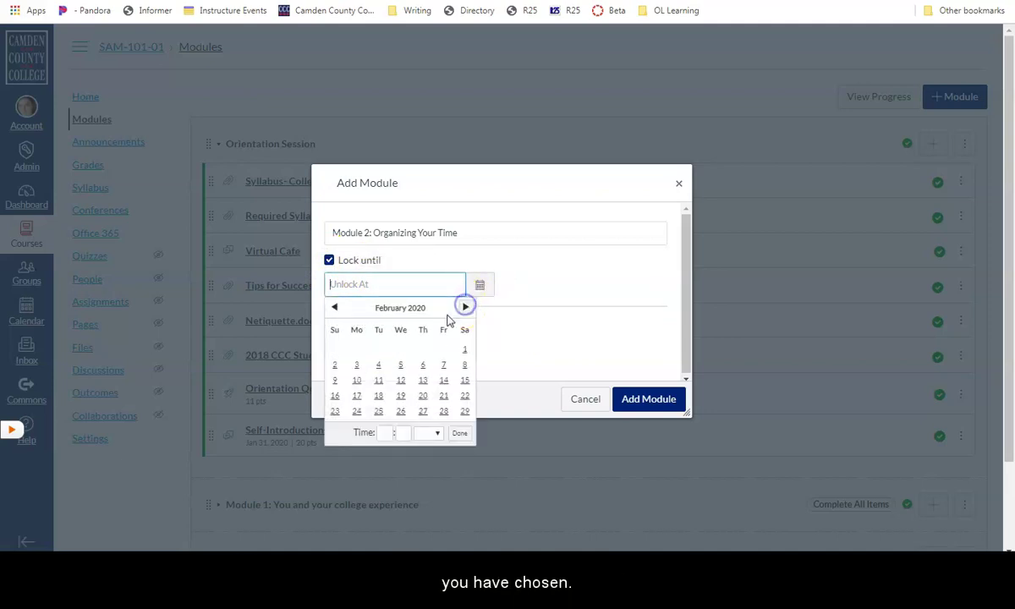
click(357, 395)
click(460, 433)
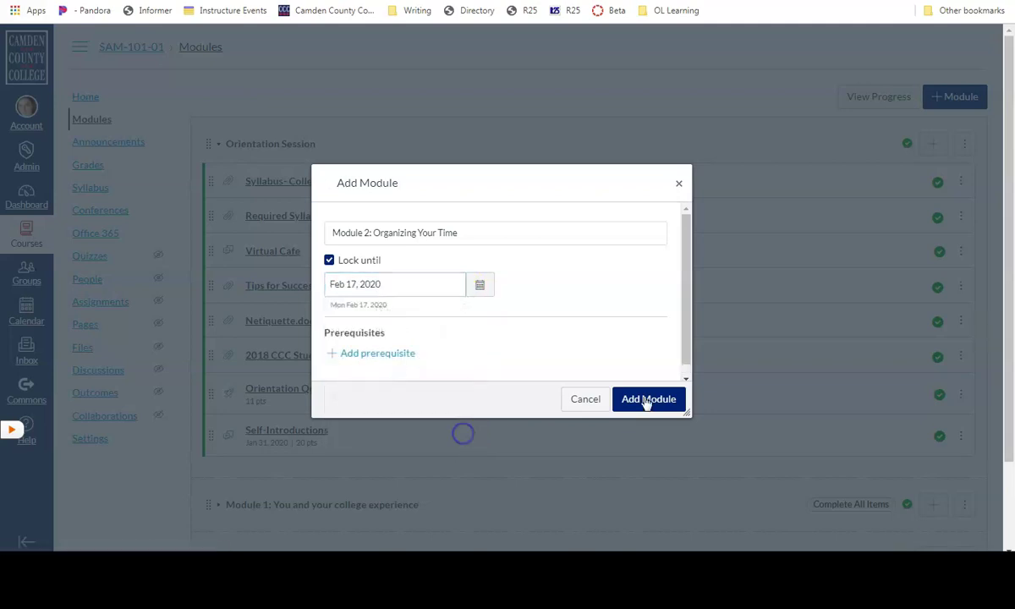
click(647, 402)
click(647, 400)
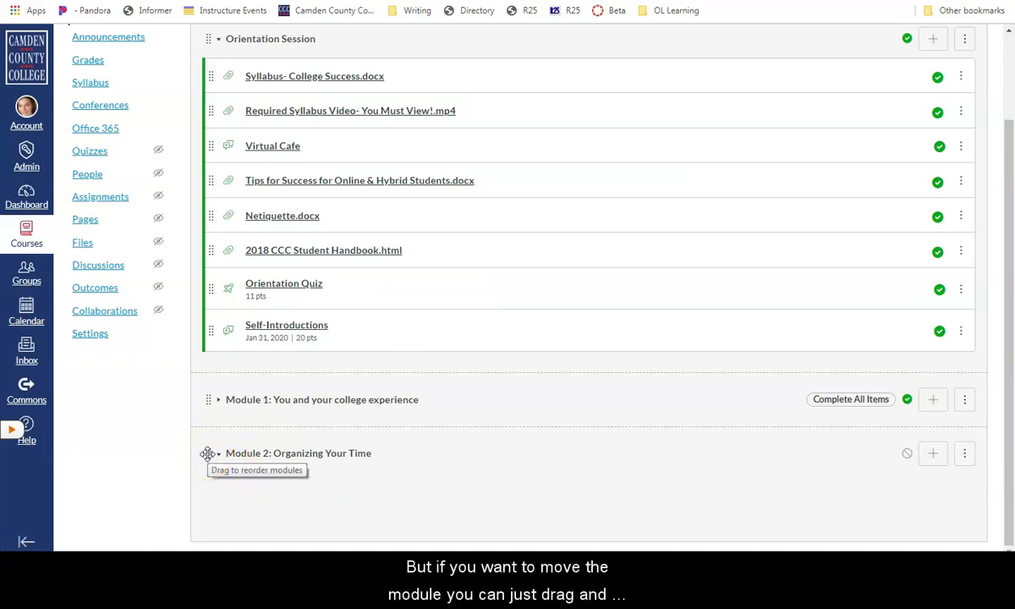
- Move Module 2 below Orientation Session and publish both Module 1 and Module 2
drag(208, 454, 217, 498)
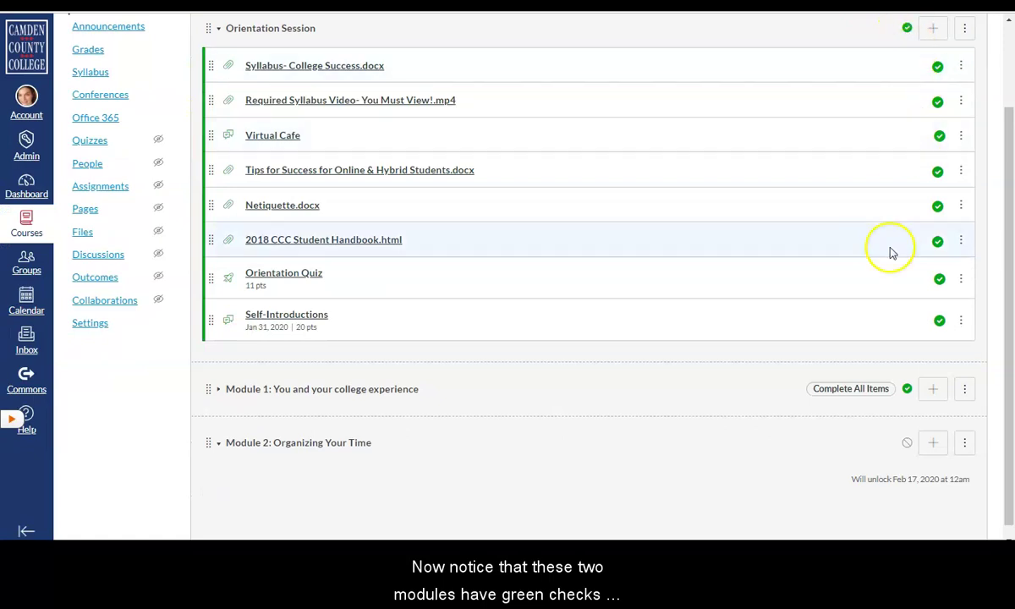
click(911, 394)
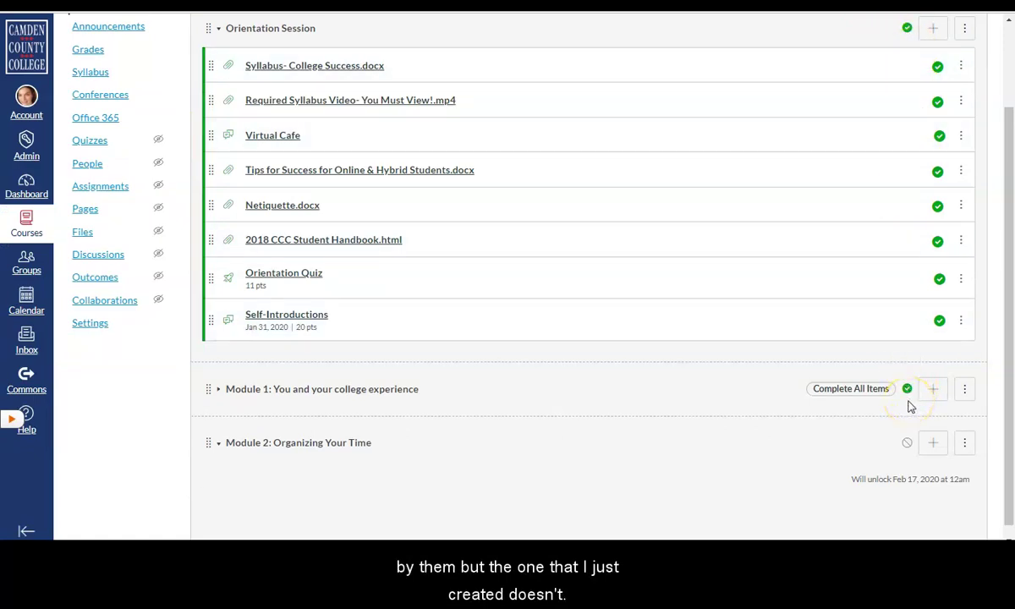
click(907, 443)
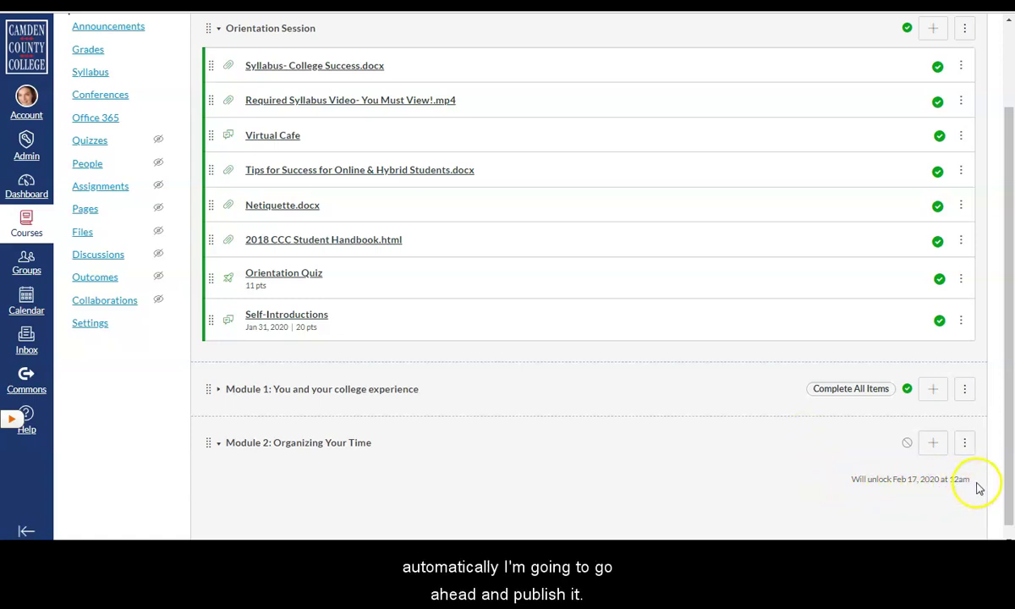
click(905, 445)
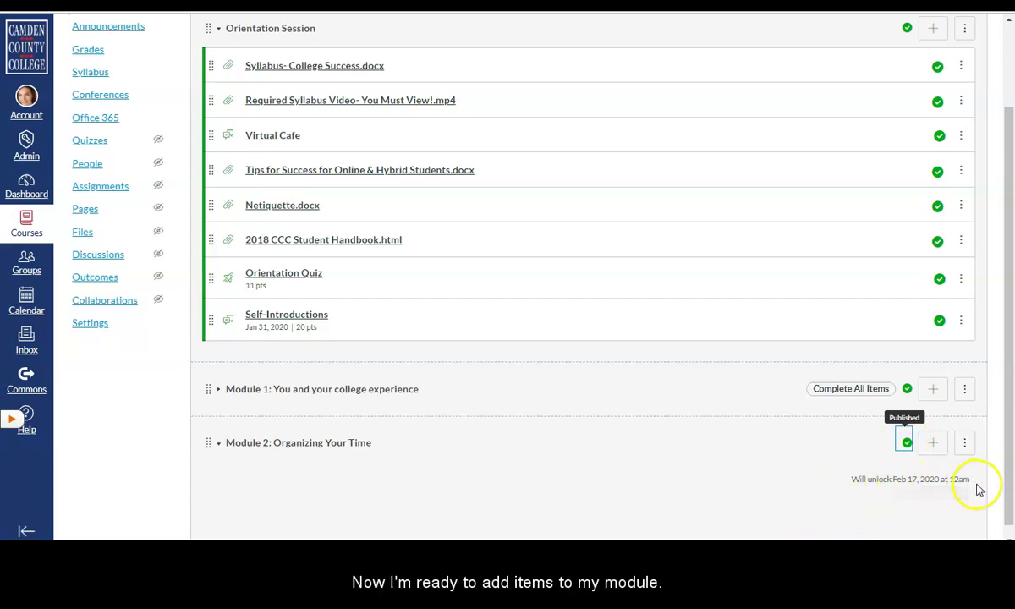
scroll(829, 480, down, 1)
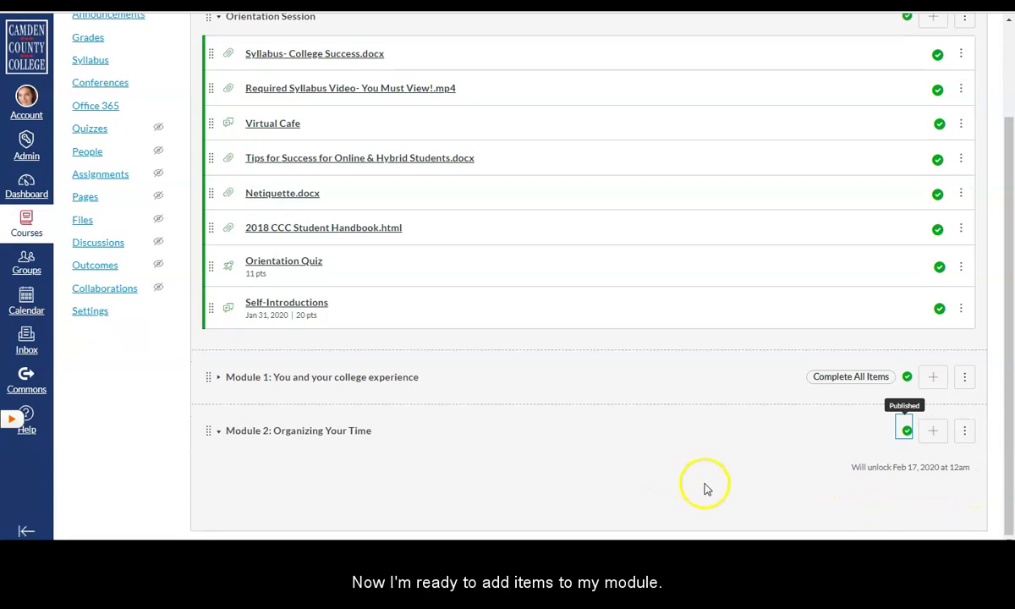
- Open Module 2's Add Item dialog with the item type set to File
click(935, 432)
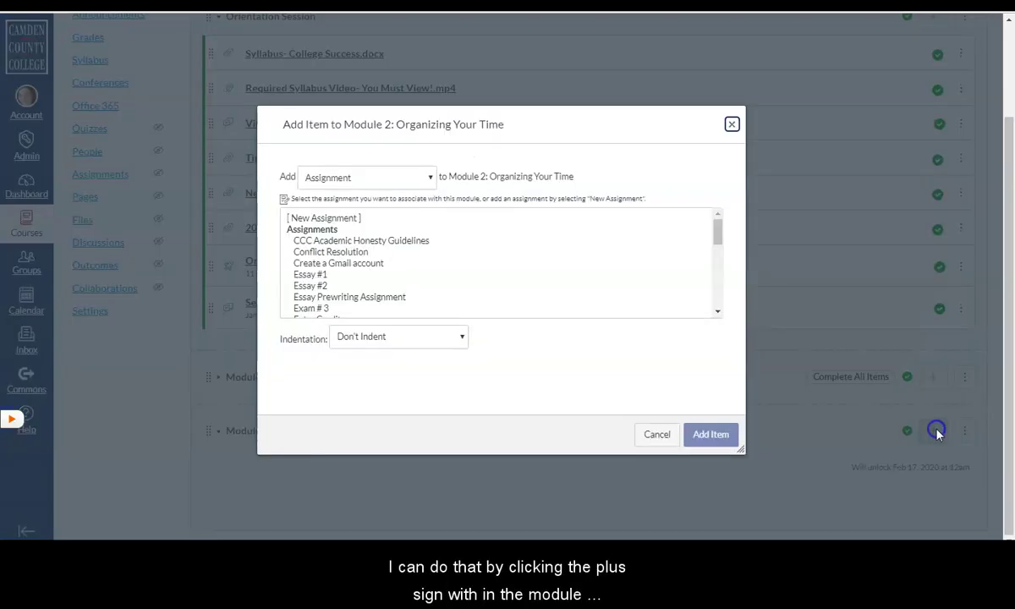
click(335, 177)
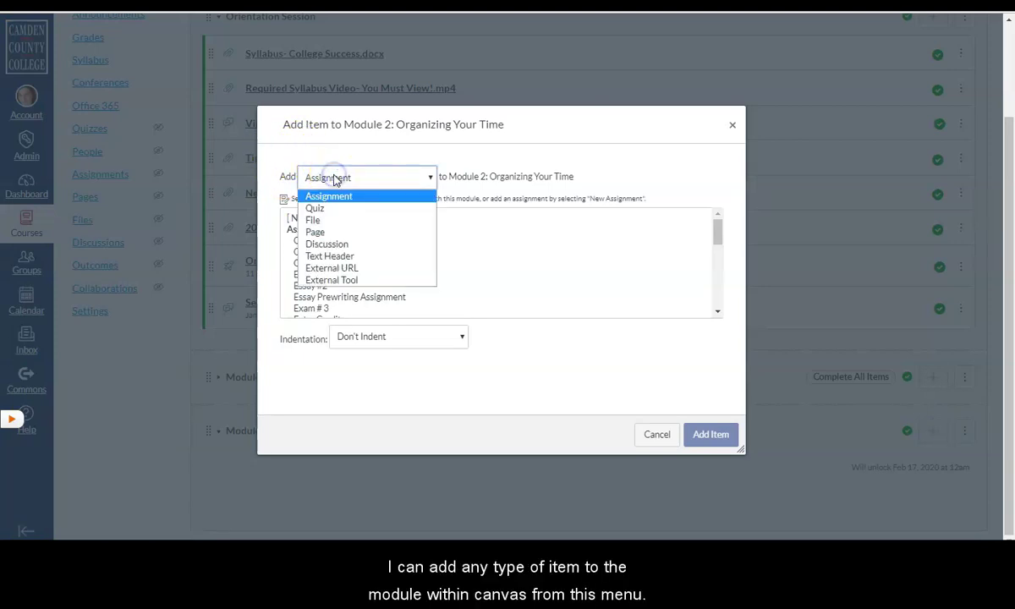
click(341, 222)
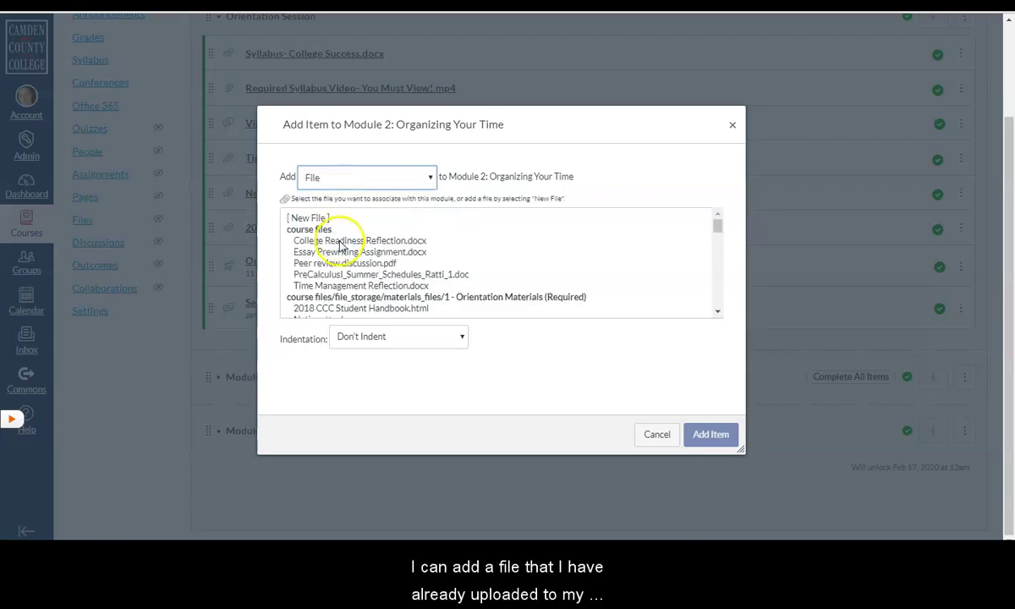
- Select CCC Website Exploration.html, the college-differences reading, the anonymous survey and the Sleep, Learning, and Memory reading
scroll(459, 265, down, 2)
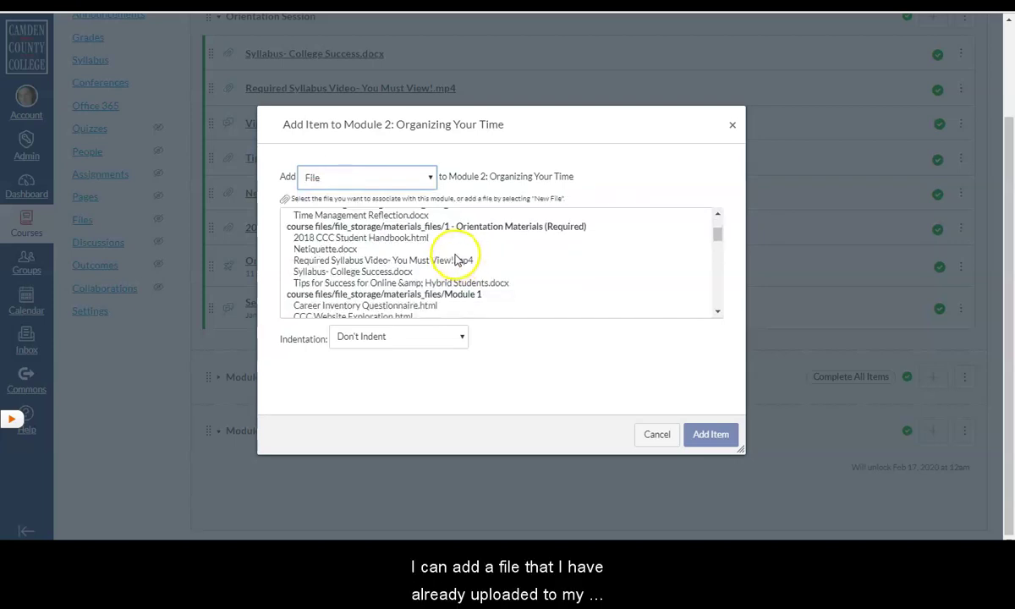
scroll(393, 261, down, 2)
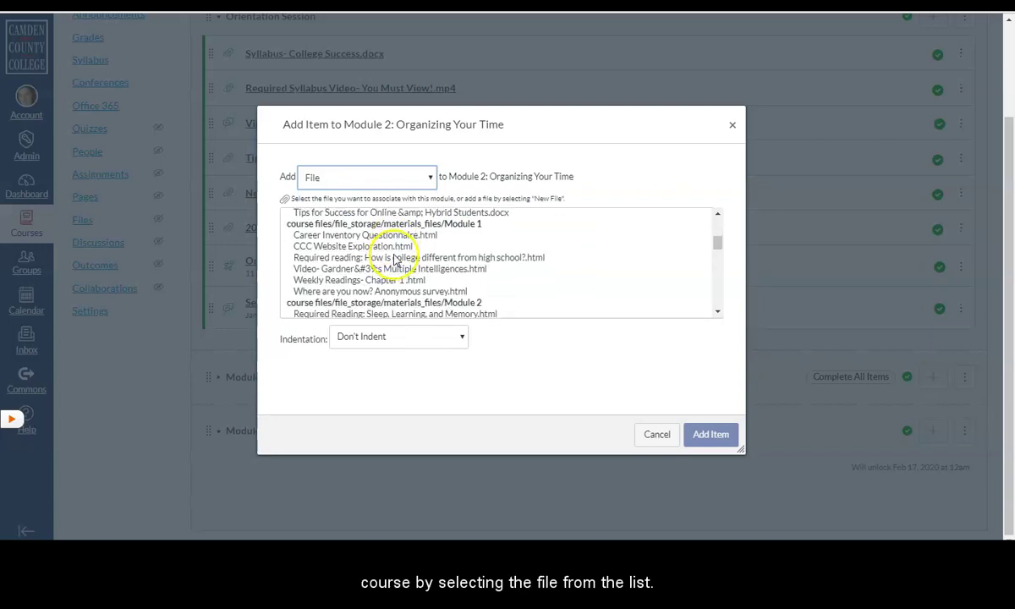
click(352, 246)
ctrl+click(340, 258)
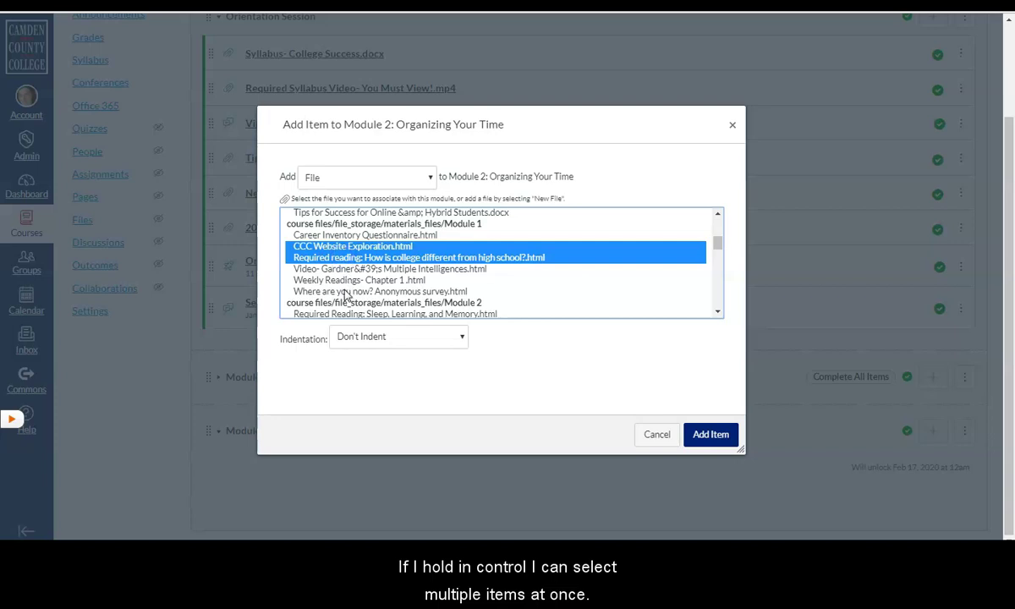
ctrl+click(345, 292)
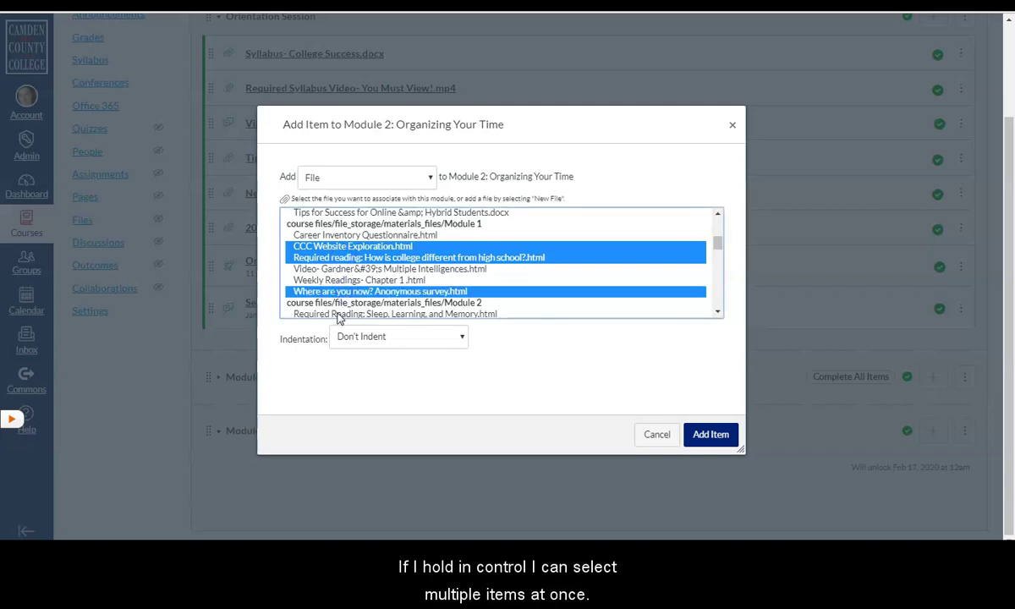
ctrl+click(338, 314)
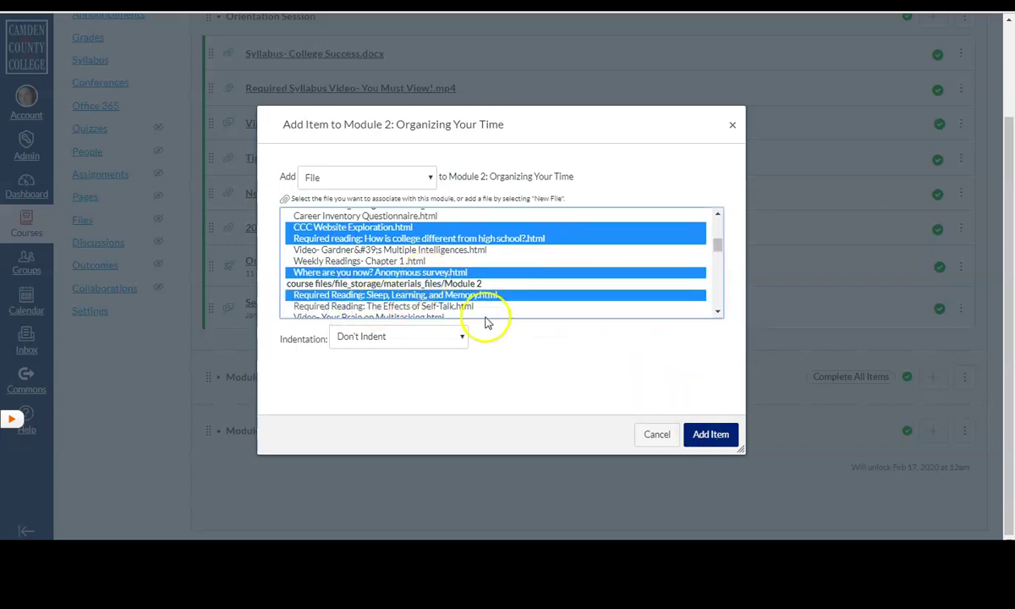
scroll(494, 236, up, 5)
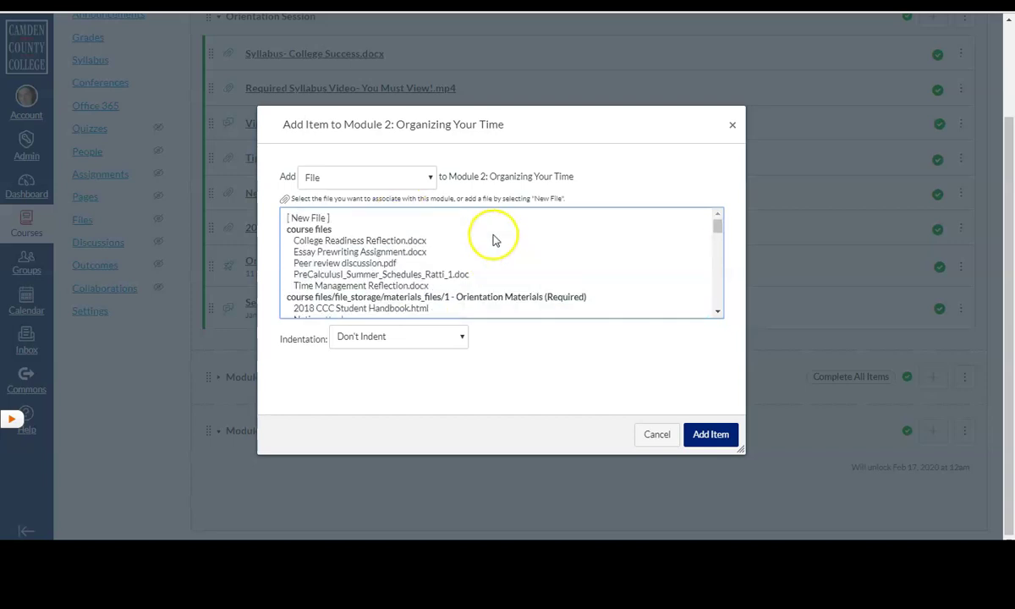
- Upload the Time Management Reflection document from the computer as a new file in Module 2
click(313, 218)
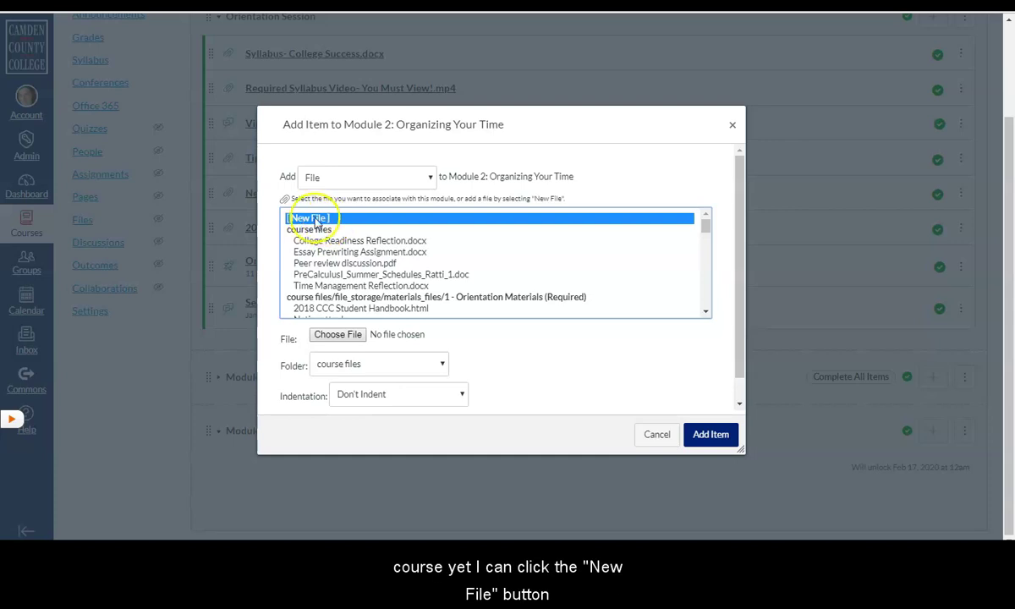
click(337, 335)
click(237, 421)
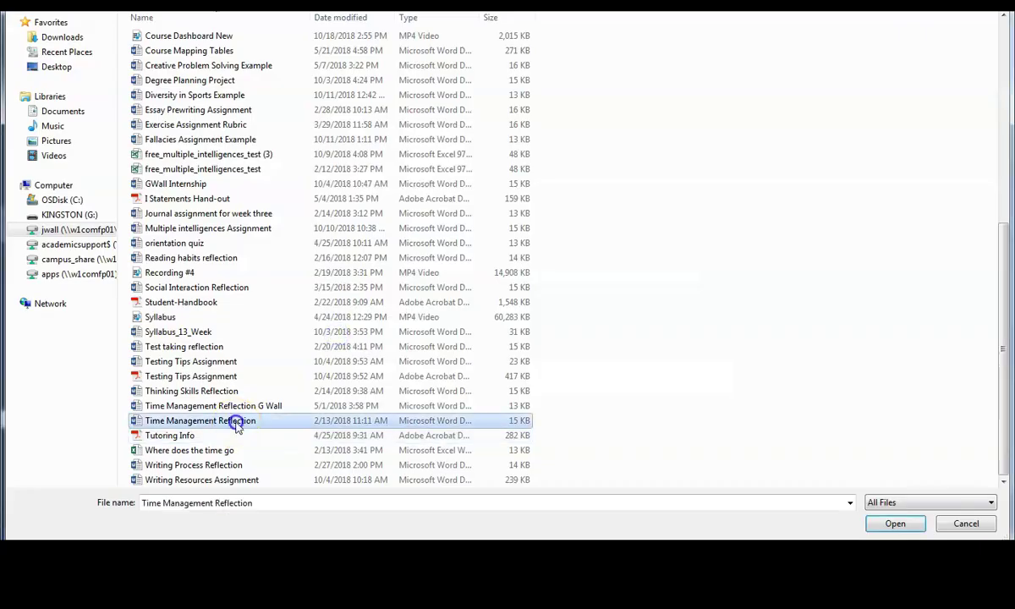
double_click(237, 421)
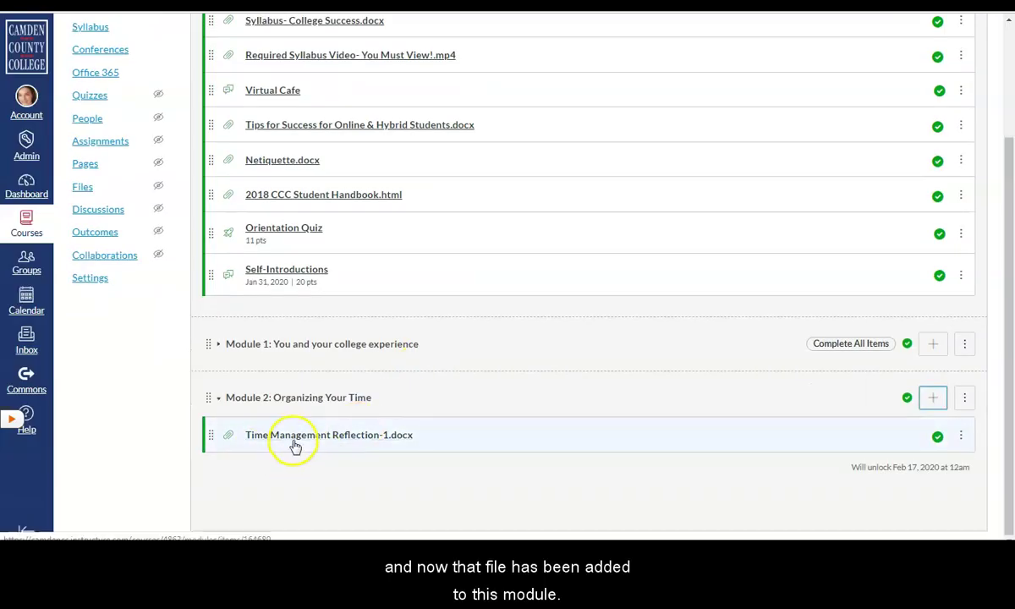
click(933, 397)
- Add the assignment 'Where does the time go? Assess and reflect' to Module 2
click(313, 175)
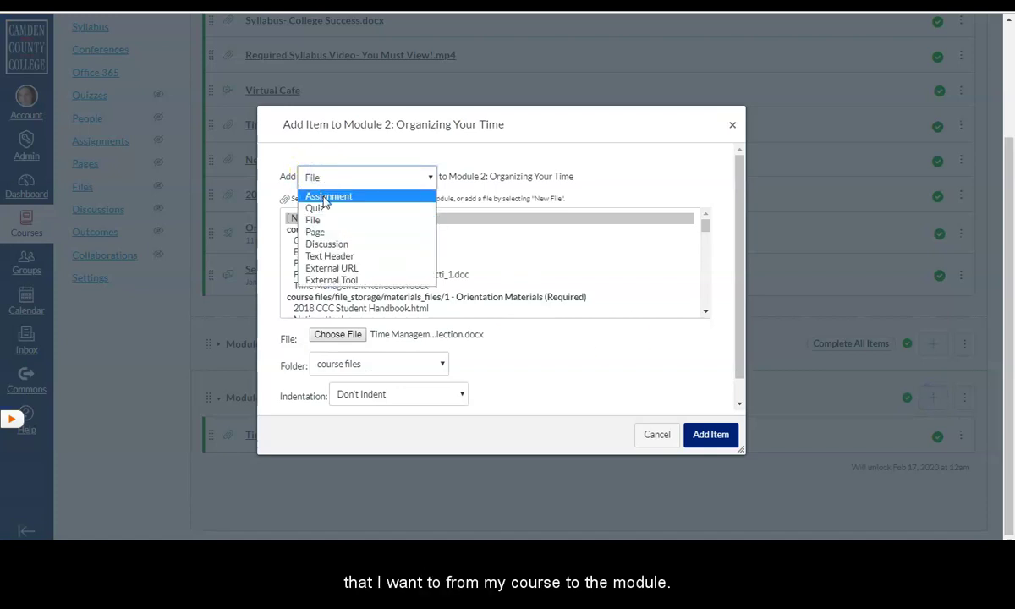
click(324, 197)
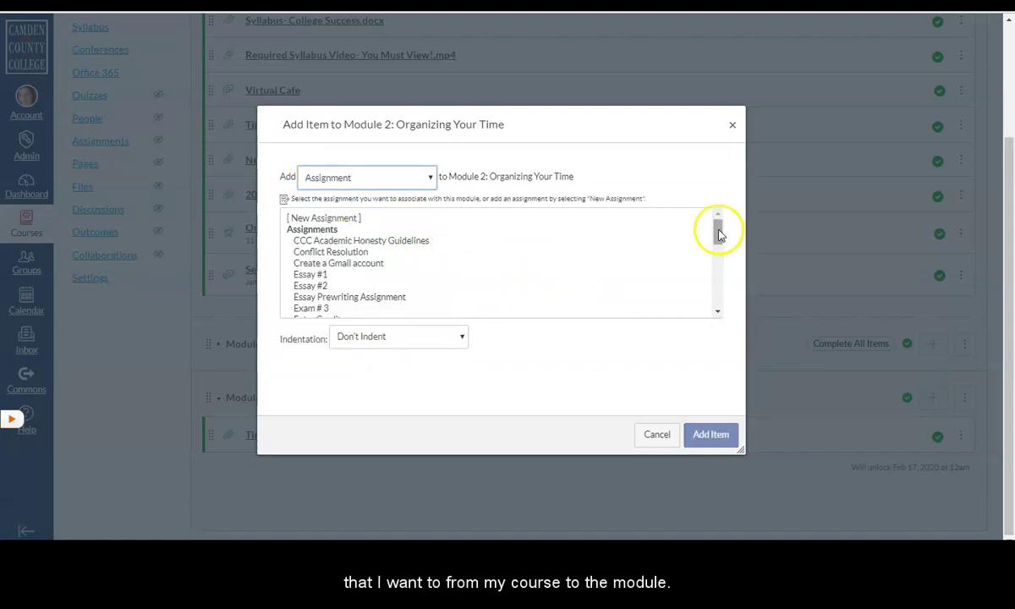
drag(717, 232, 719, 264)
click(410, 286)
click(719, 440)
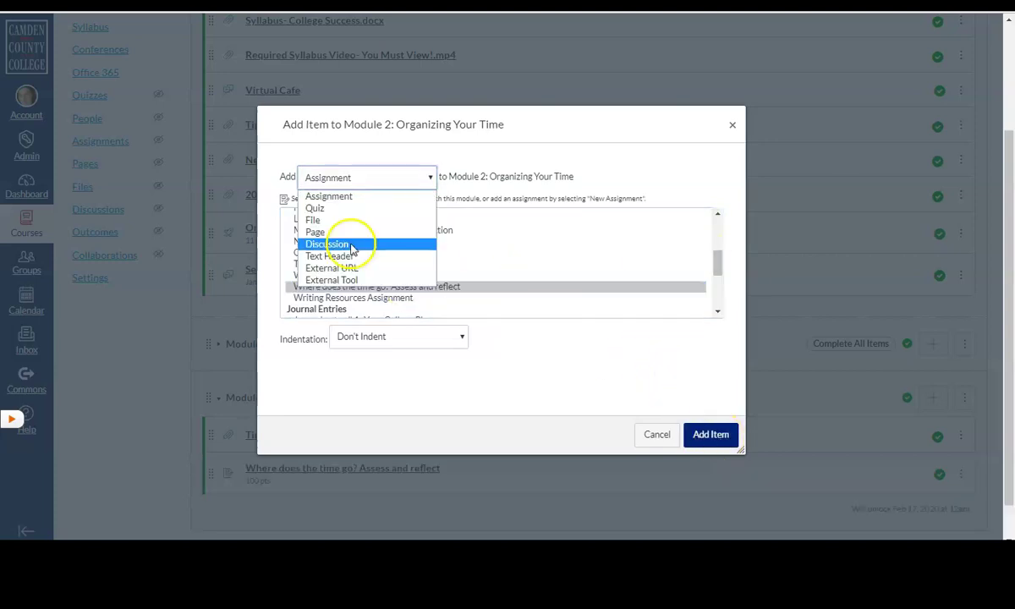
- Add the Time Management Reflection discussion to Module 2
click(355, 242)
click(446, 239)
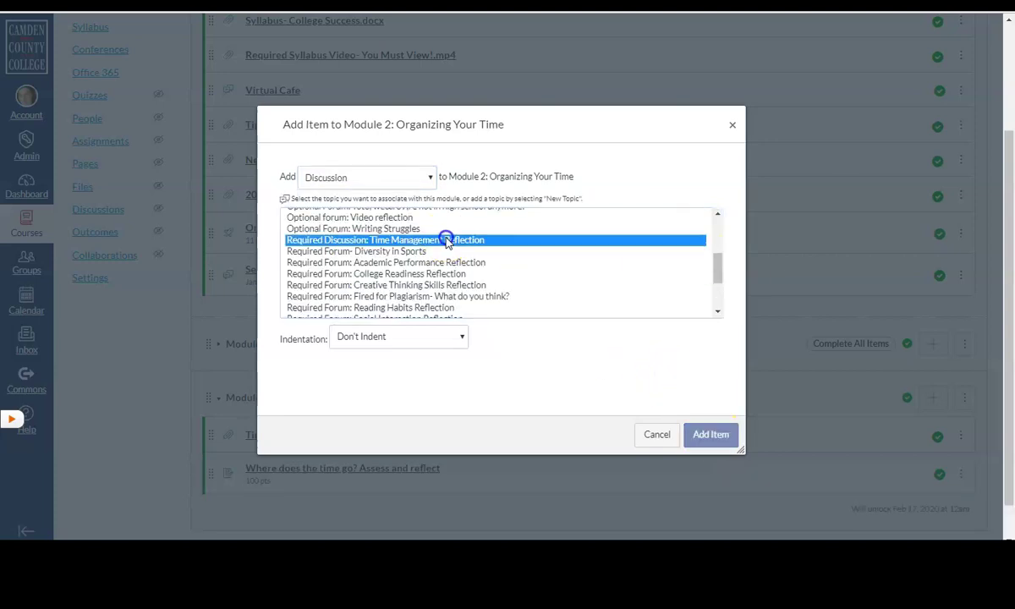
click(710, 435)
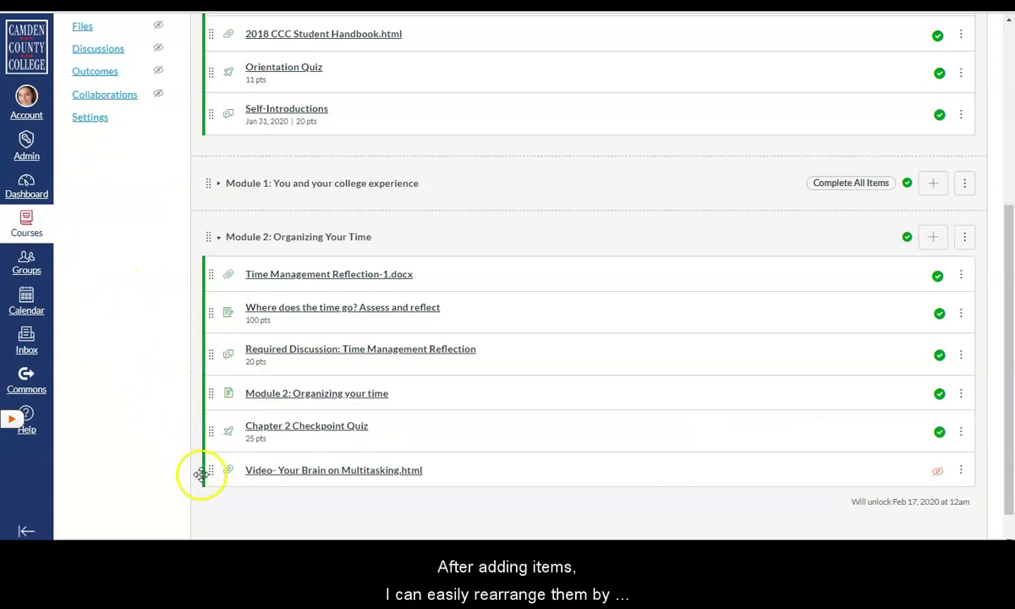
- Move the multitasking video below the time assignment and the Organizing your time page to the top
drag(209, 471, 209, 342)
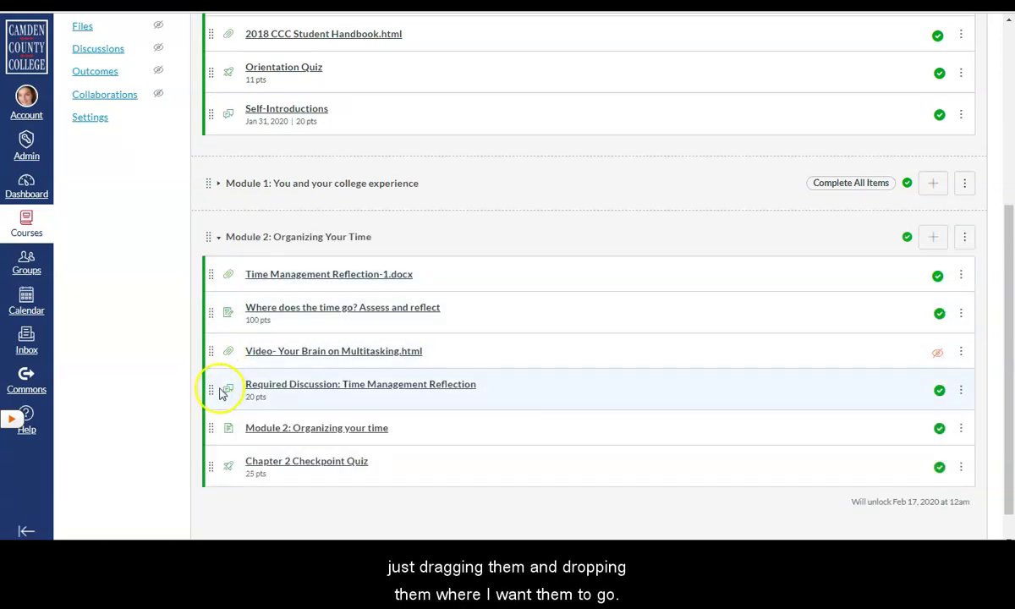
drag(208, 426, 205, 270)
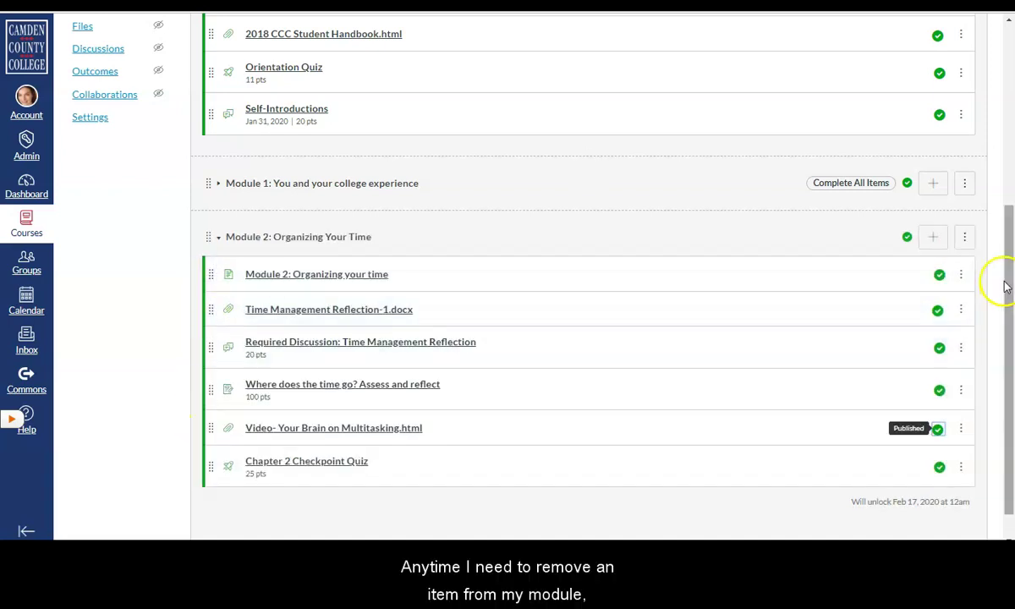
click(961, 276)
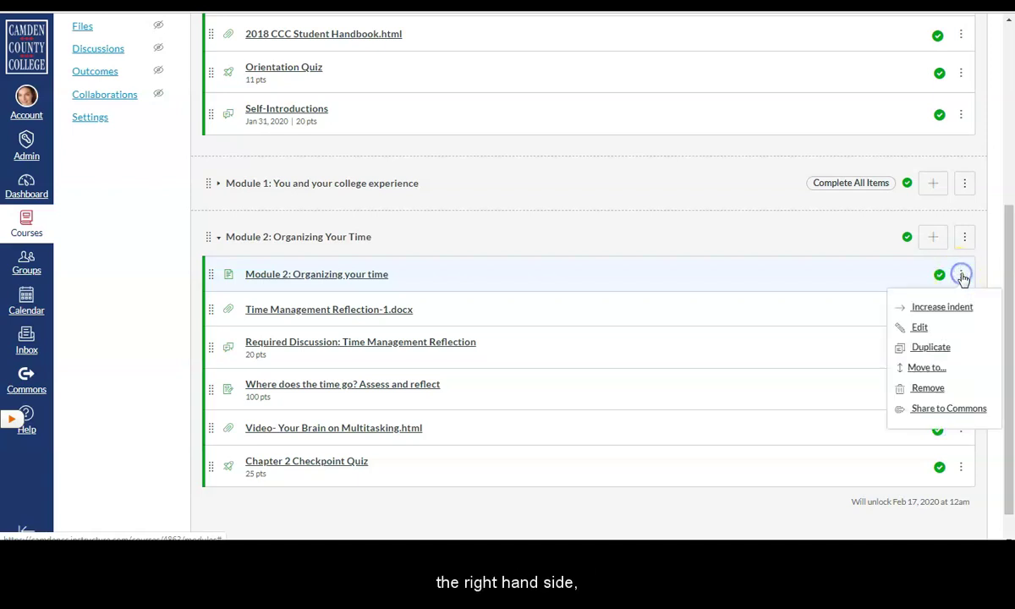
click(918, 330)
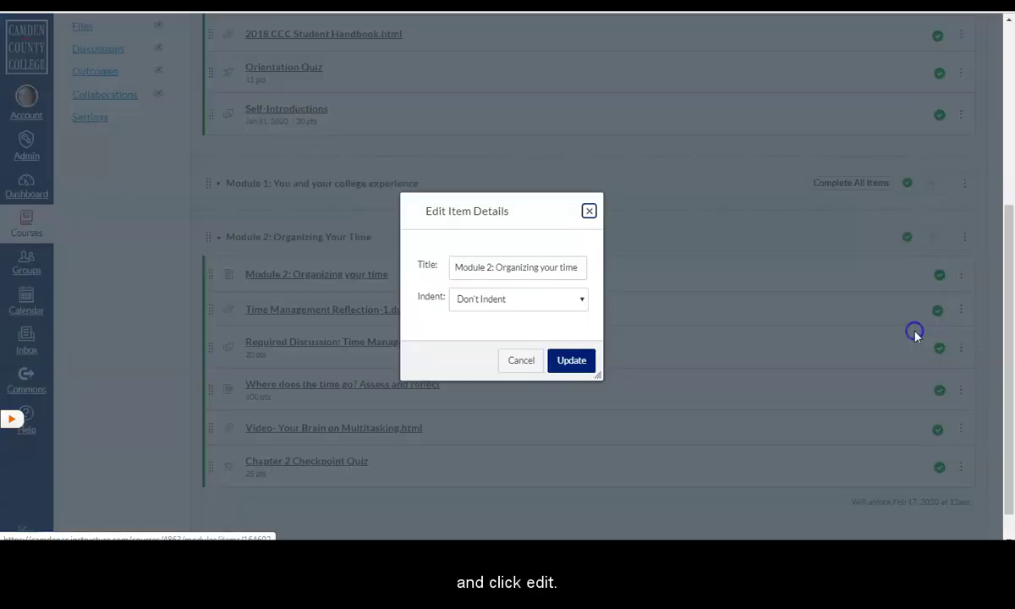
click(495, 265)
click(524, 306)
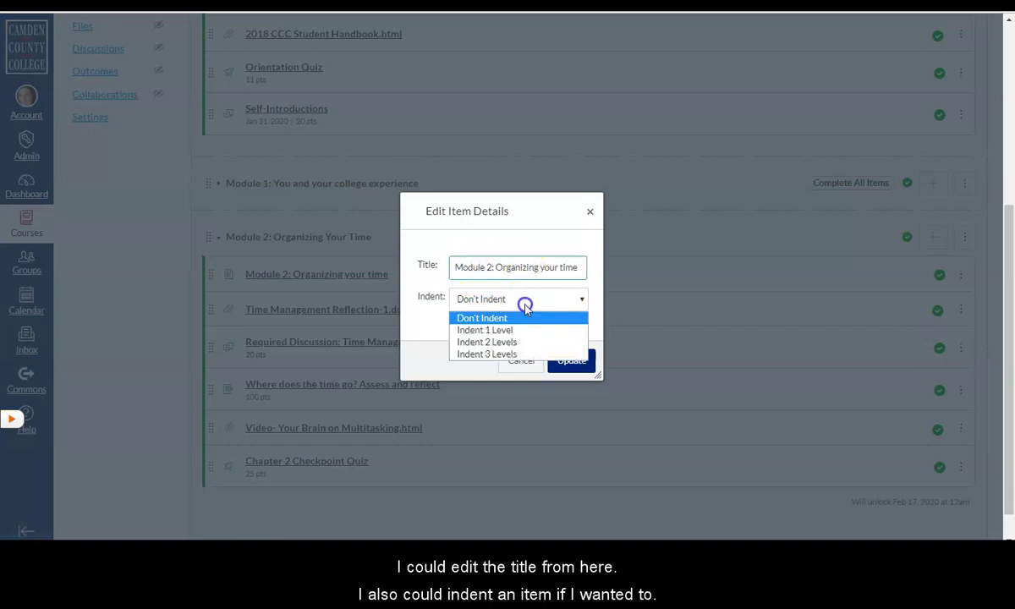
click(478, 318)
click(571, 360)
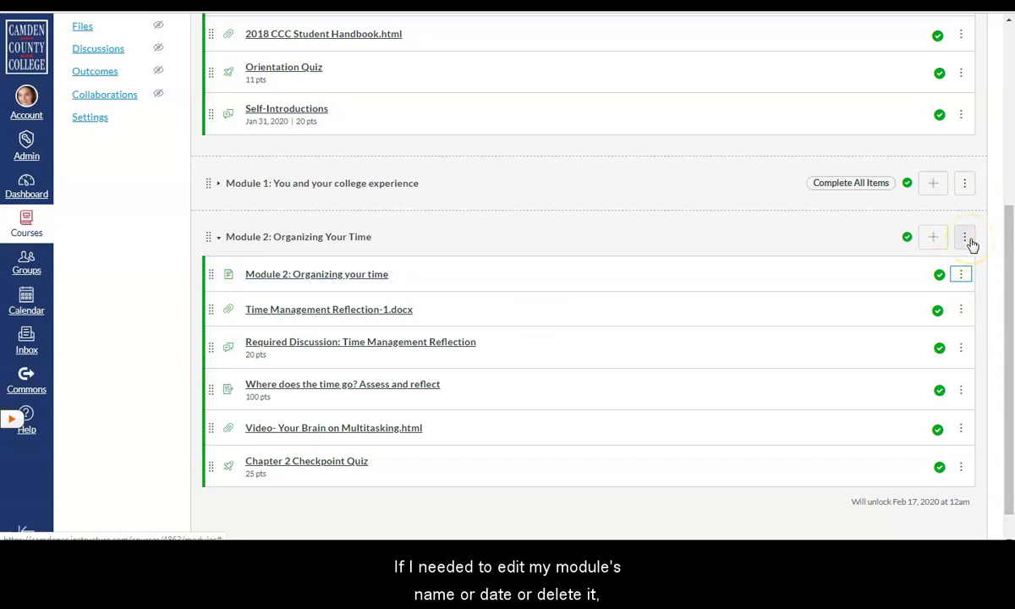
- Edit Module 2's settings and add a completion requirement set to 'complete one of these'
click(969, 243)
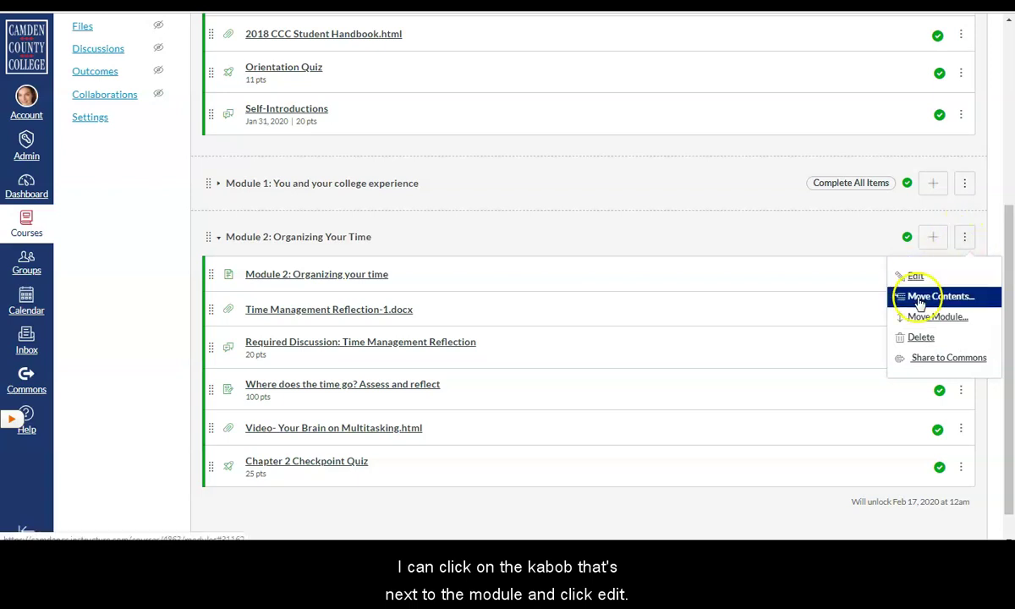
click(917, 281)
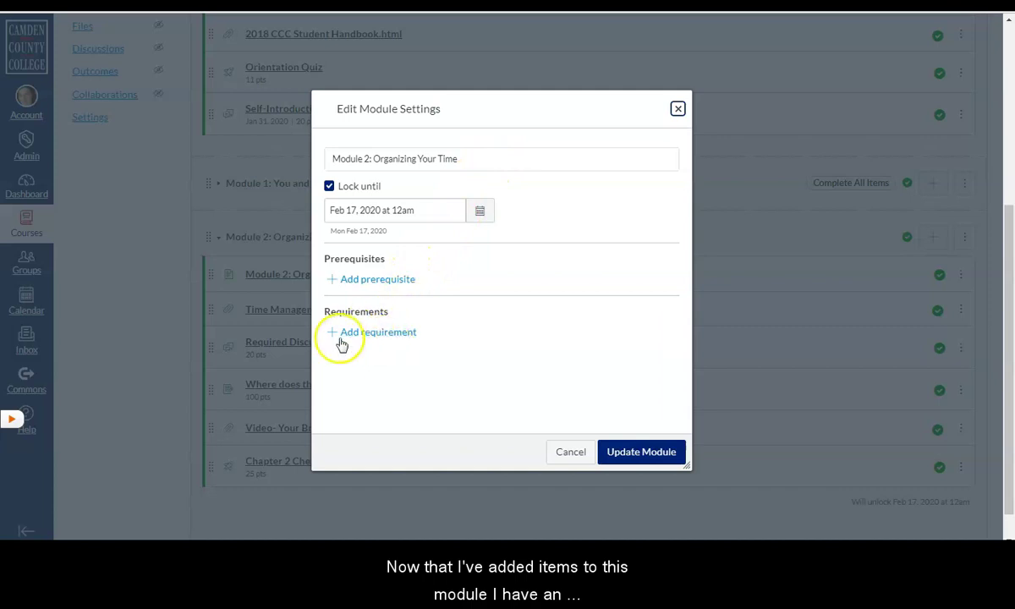
click(385, 333)
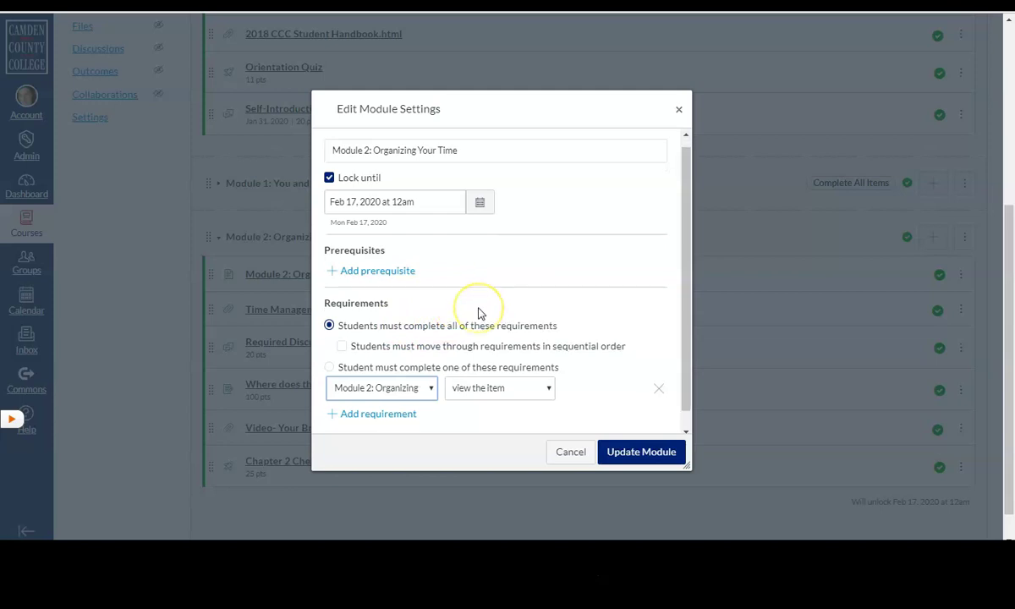
scroll(478, 313, down, 1)
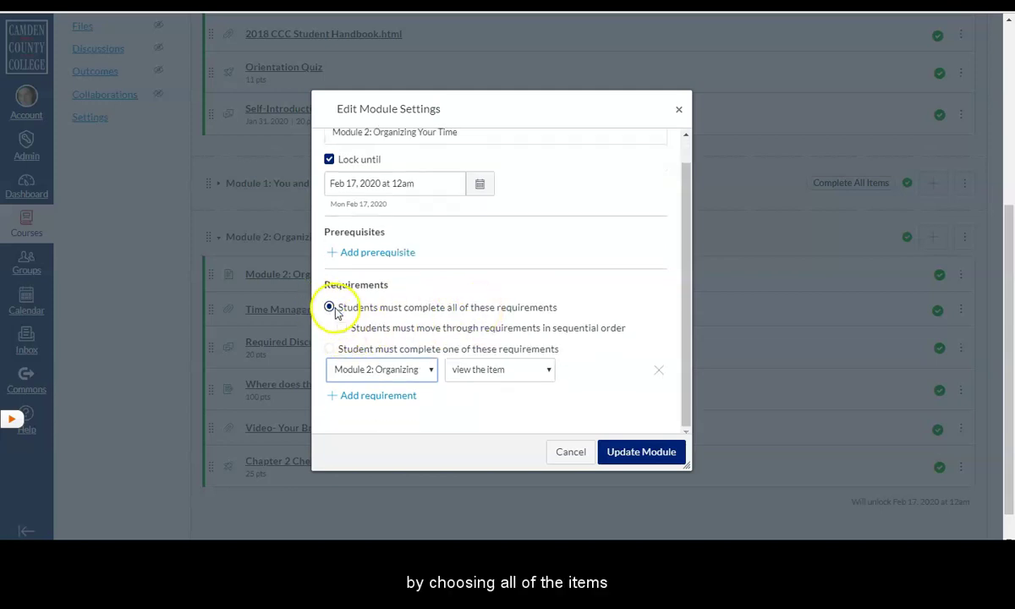
click(329, 350)
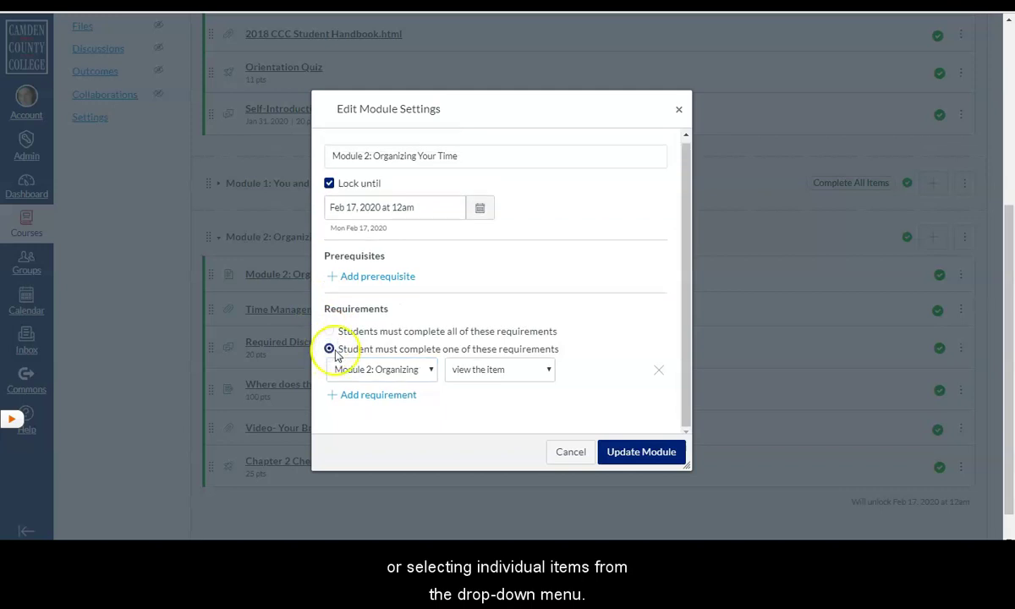
- Define the options: view the intro page, submit the reflection assignment, or score at least 21 on Chapter 2 Checkpoint Quiz
click(503, 372)
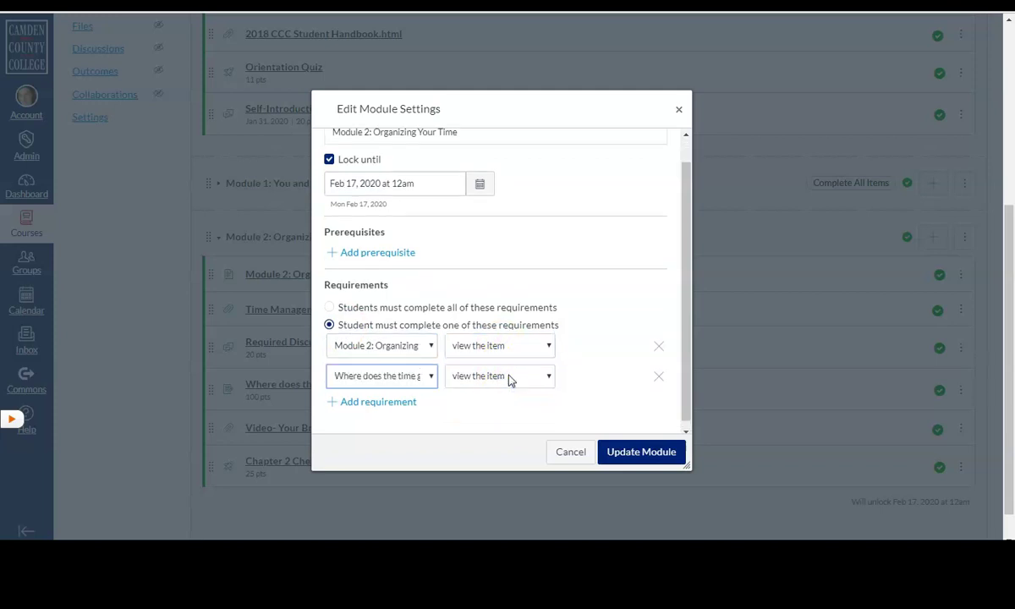
click(509, 378)
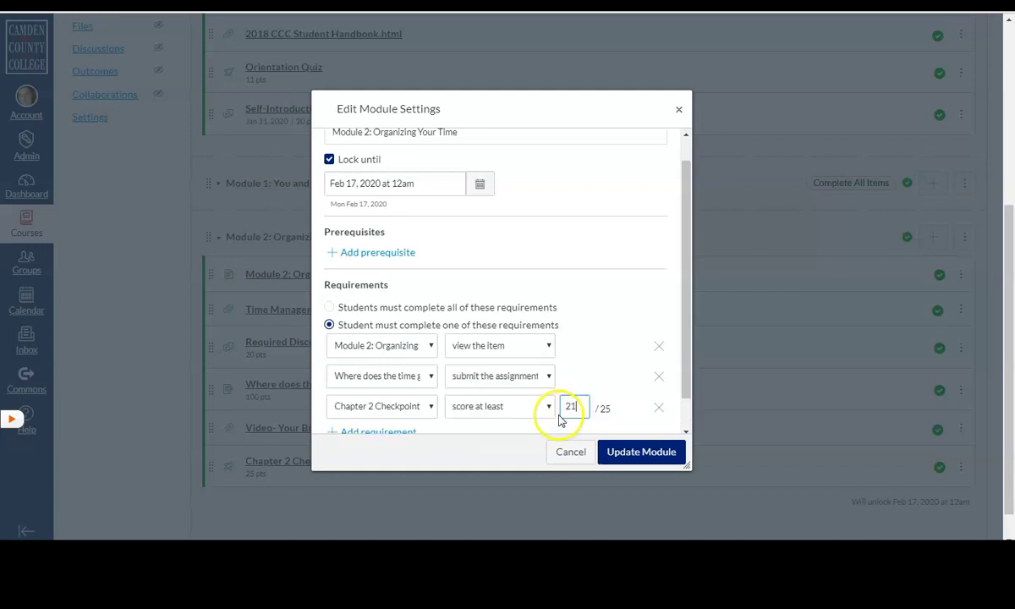
scroll(544, 324, down, 1)
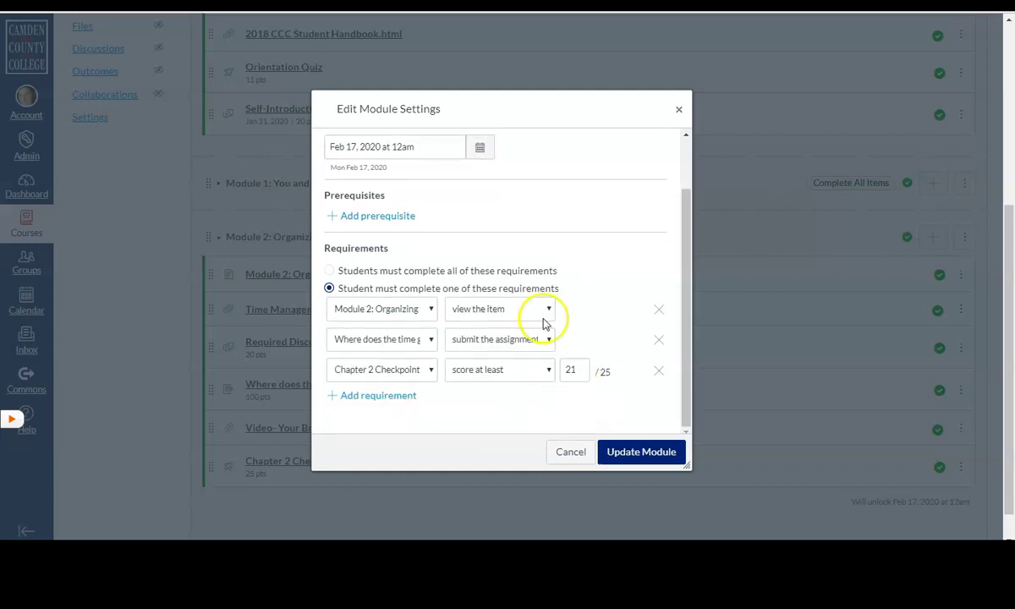
- Add 'Module 1: You and your college experience' as Module 2's prerequisite and save with Update Module
click(377, 216)
click(385, 220)
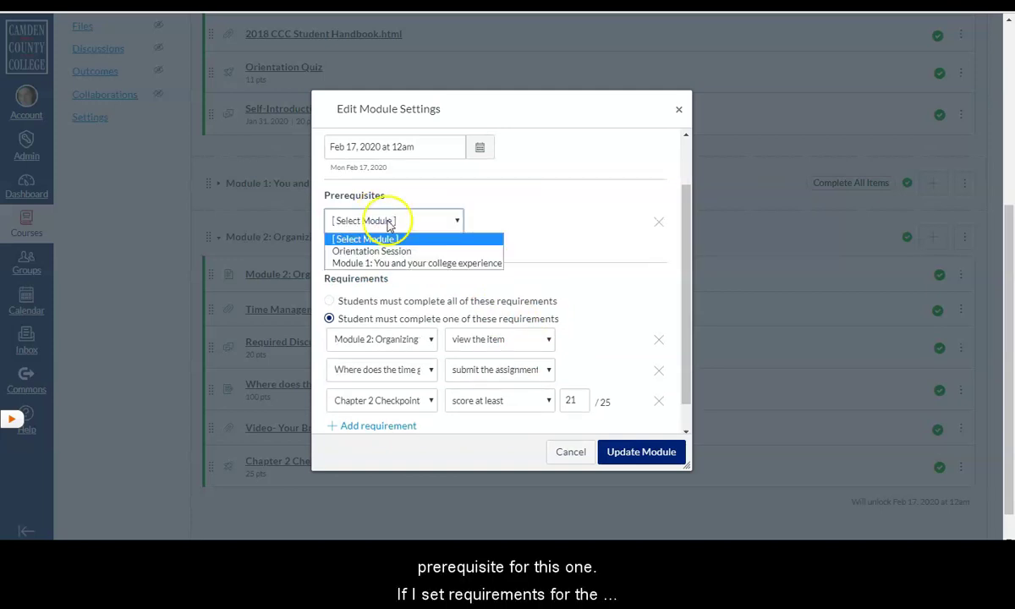
click(388, 264)
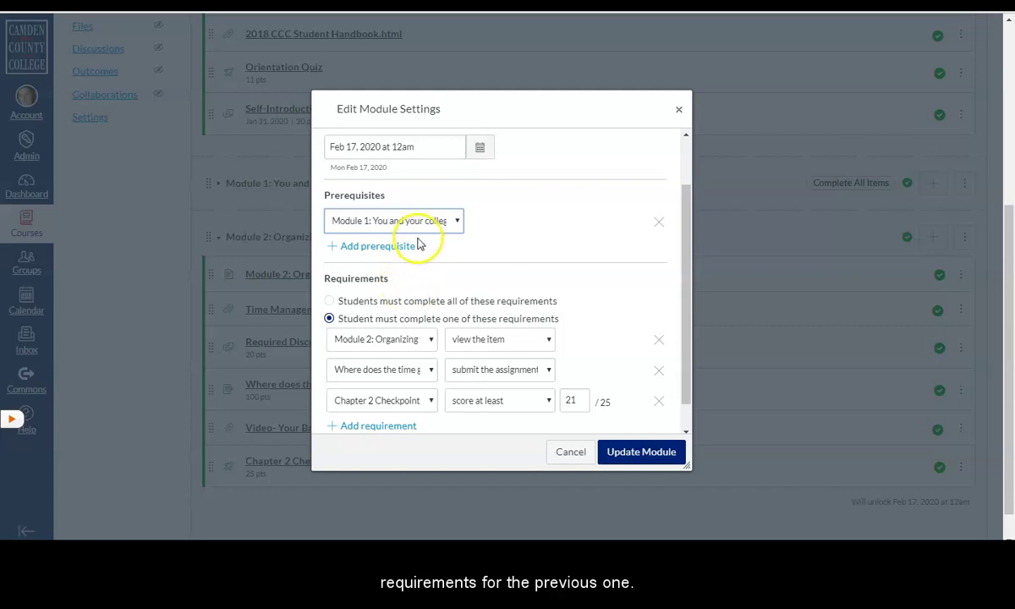
click(636, 452)
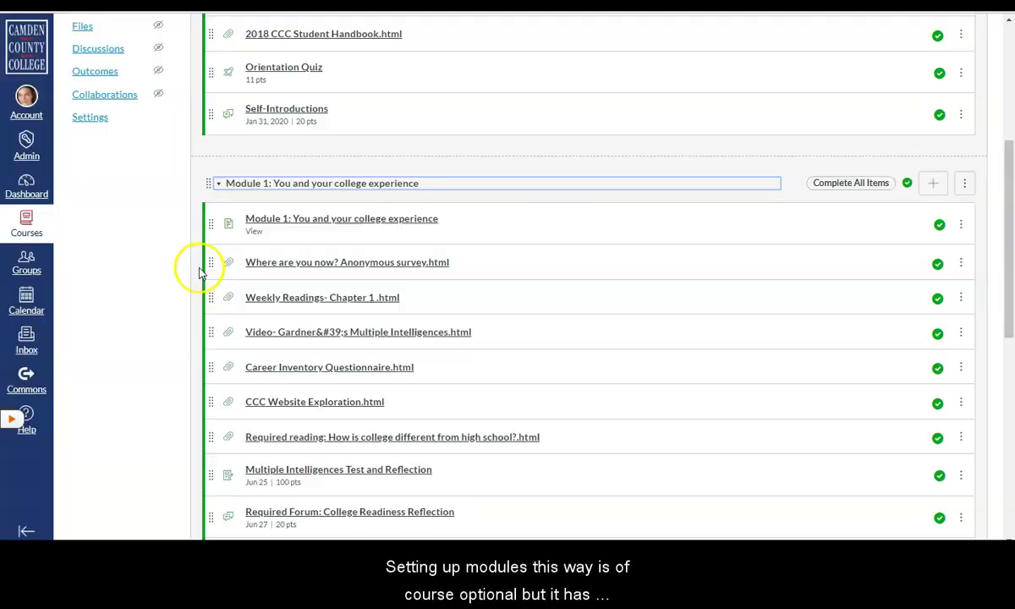
scroll(194, 269, up, 3)
scroll(201, 271, up, 2)
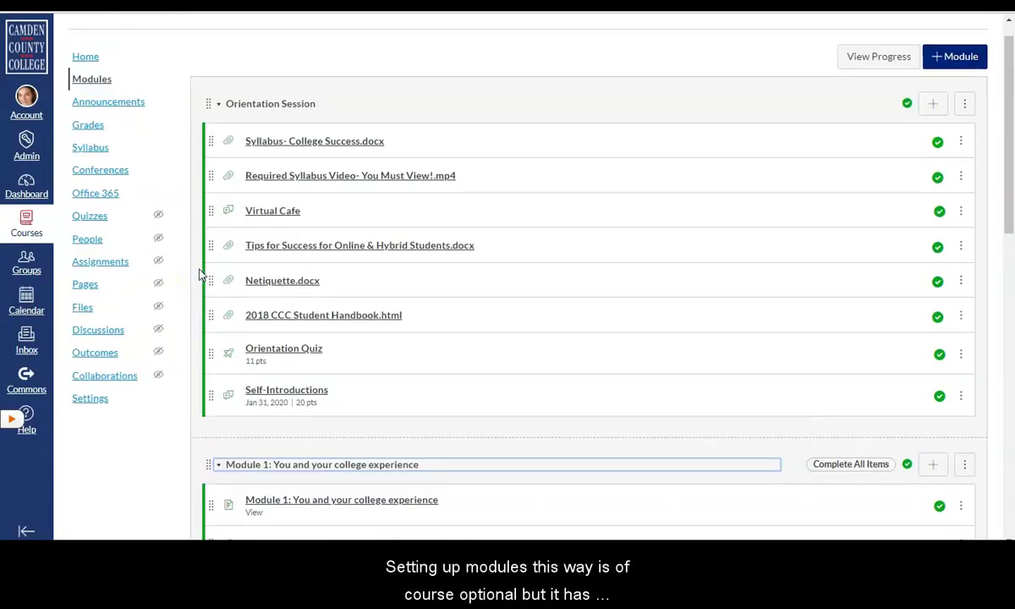
scroll(207, 267, down, 3)
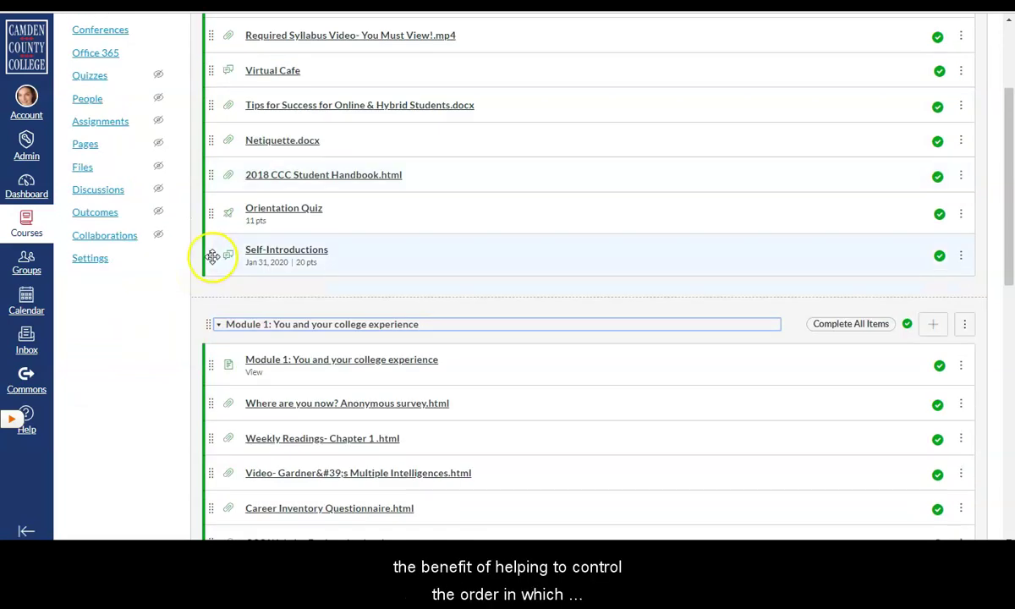
scroll(215, 264, down, 5)
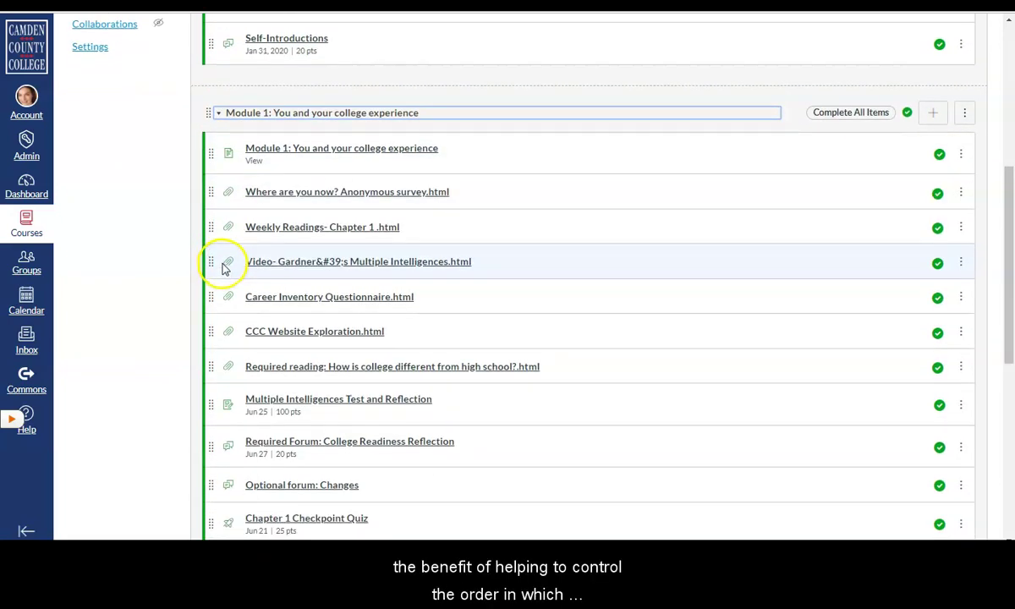
scroll(226, 267, down, 2)
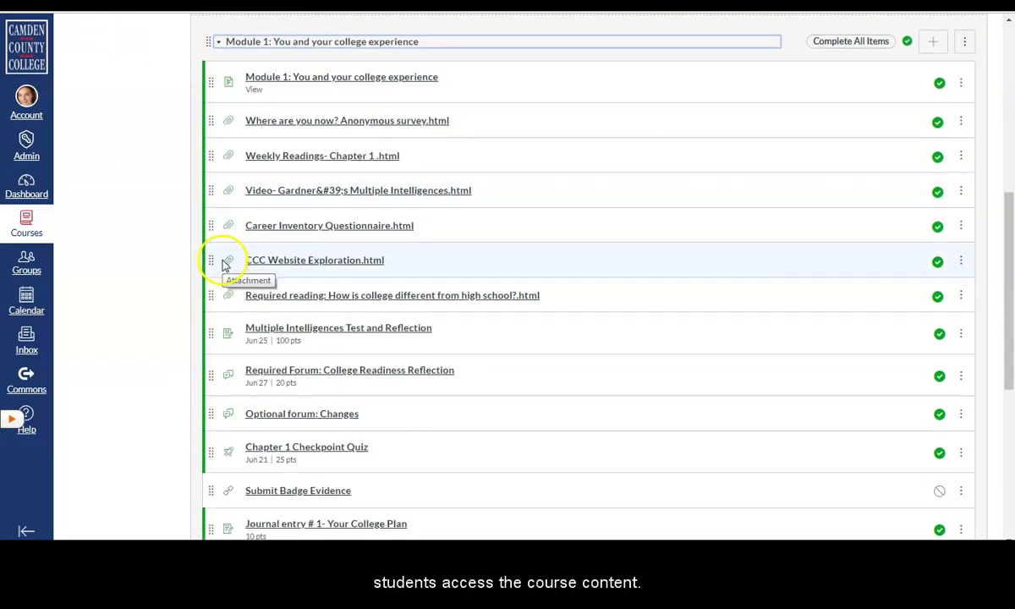
scroll(224, 264, down, 2)
scroll(224, 264, down, 5)
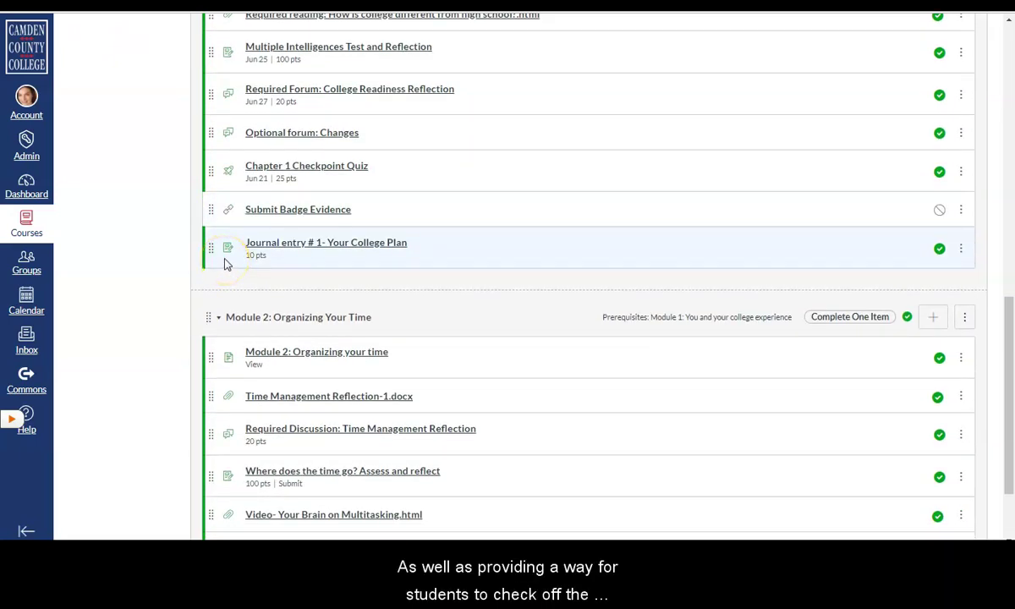
scroll(225, 265, down, 2)
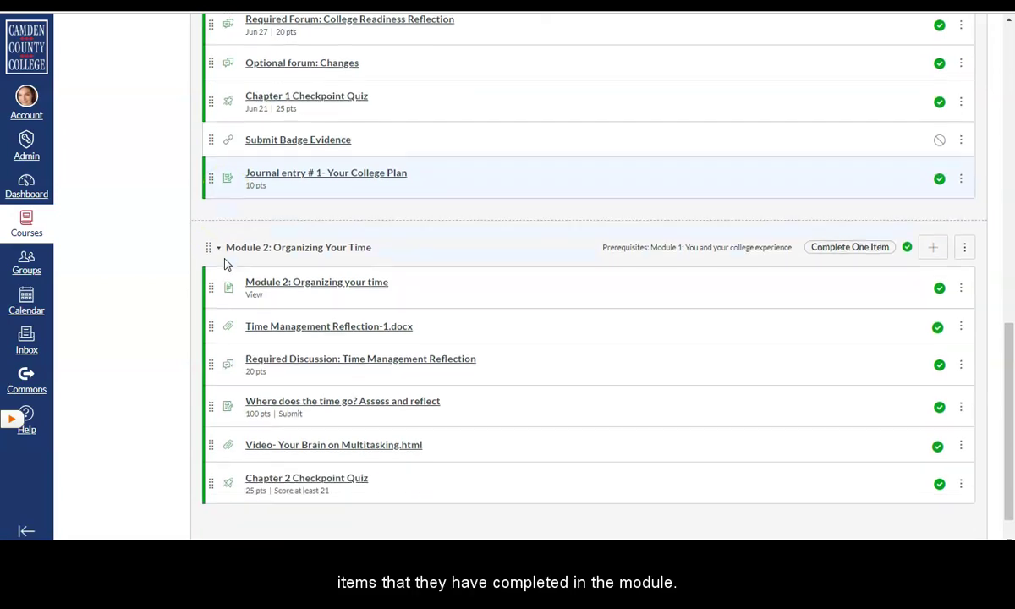